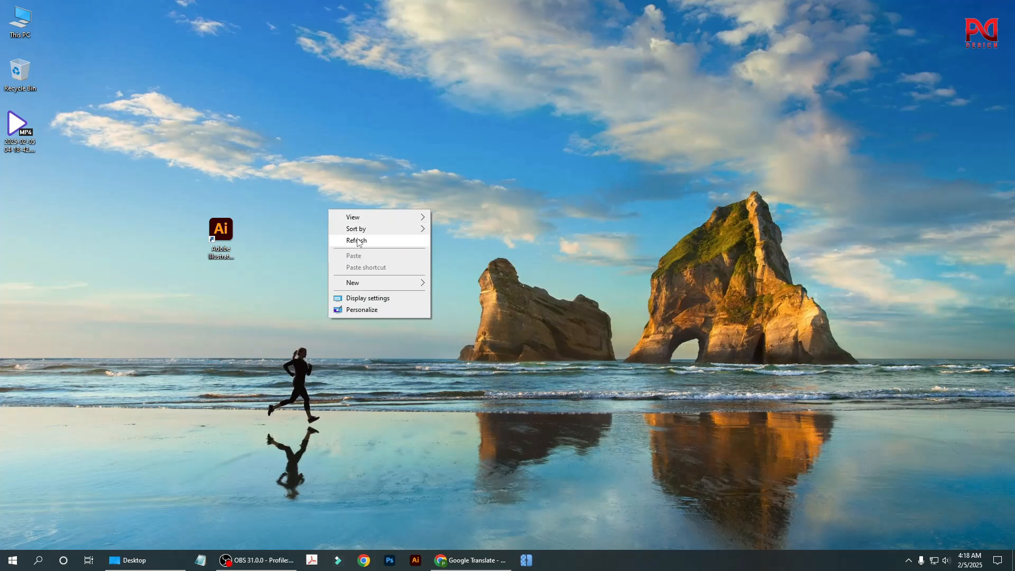
{"action": "left_click", "coordinate": [358, 241]}
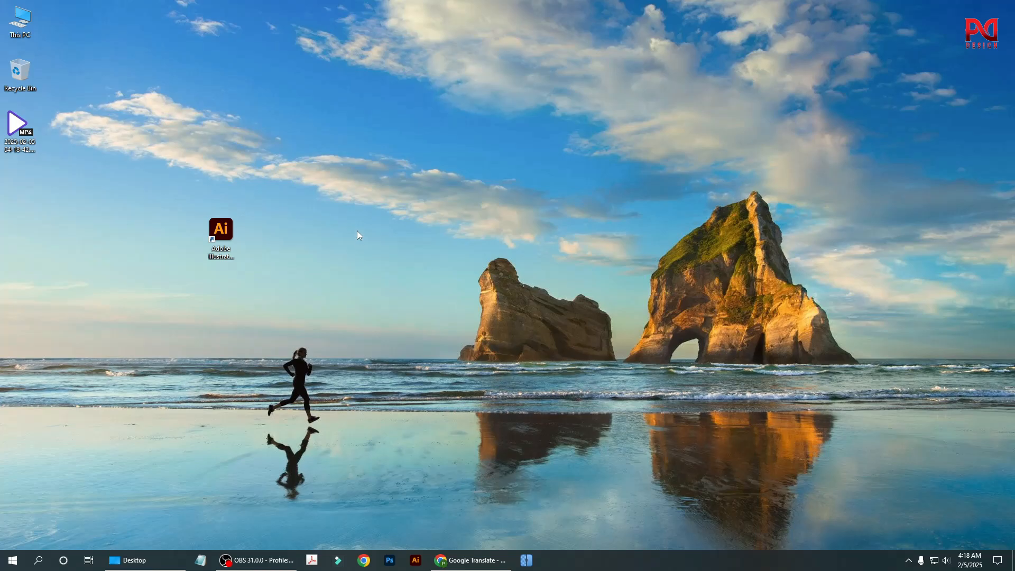
{"action": "right_click", "coordinate": [347, 185]}
{"action": "left_click", "coordinate": [387, 222]}
{"action": "right_click", "coordinate": [360, 191]}
{"action": "left_click", "coordinate": [400, 223]}
{"action": "right_click", "coordinate": [324, 171]}
{"action": "left_click", "coordinate": [354, 202]}
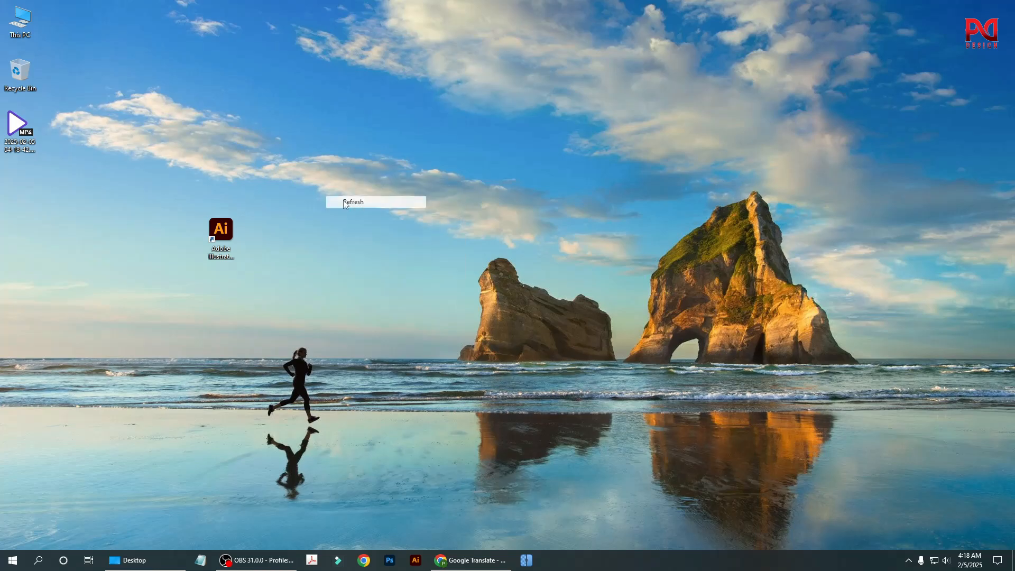
{"action": "right_click", "coordinate": [322, 187]}
{"action": "left_click", "coordinate": [349, 218]}
{"action": "right_click", "coordinate": [308, 177]}
{"action": "left_click", "coordinate": [344, 211]}
{"action": "right_click", "coordinate": [317, 183]}
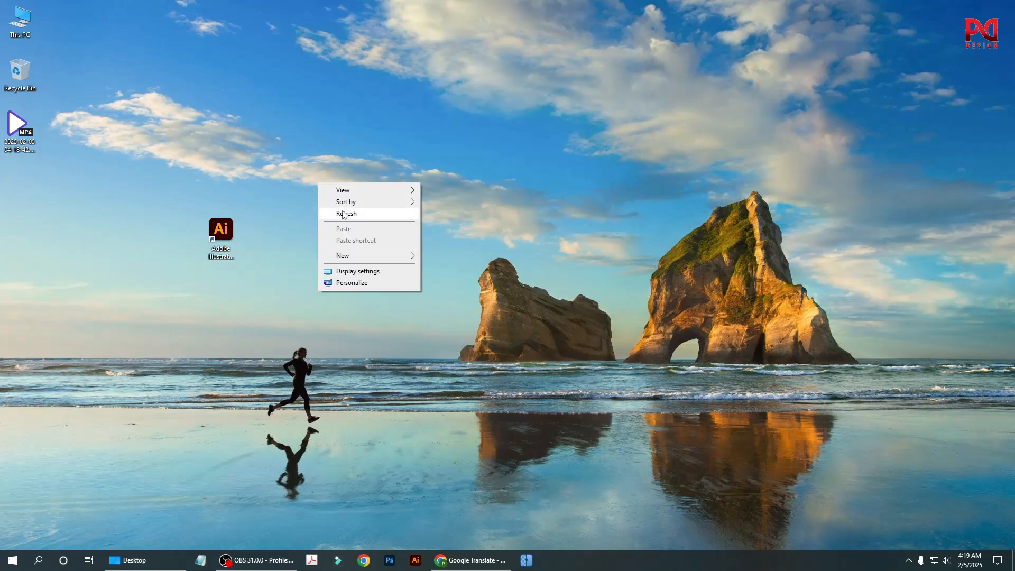
{"action": "left_click", "coordinate": [346, 212]}
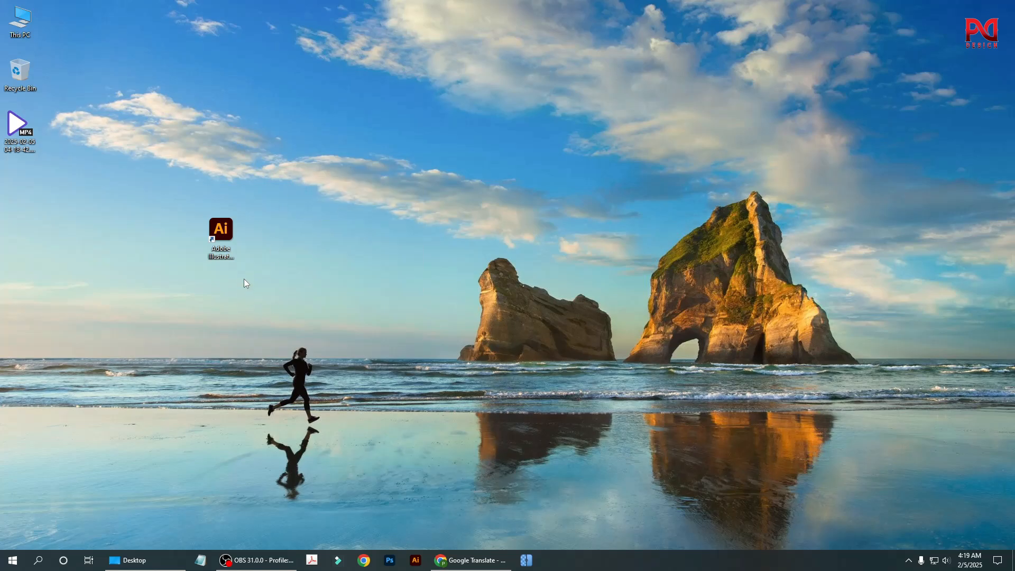
Launch Adobe Illustrator, start setting up a new document, and reposition and enlarge the New Document dialog.
{"action": "left_click", "coordinate": [222, 241]}
{"action": "double_click", "coordinate": [223, 241]}
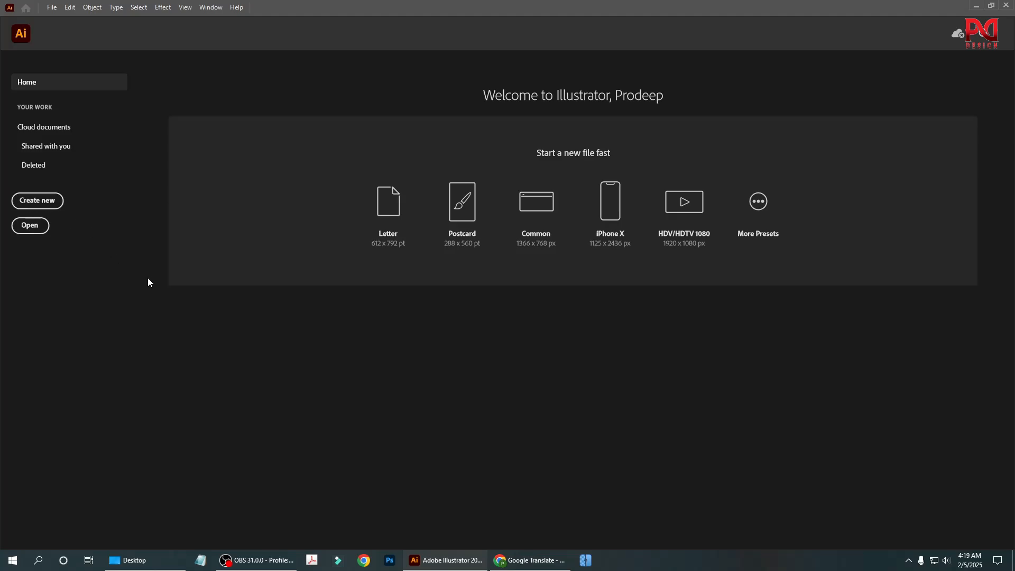
{"action": "left_click", "coordinate": [38, 205]}
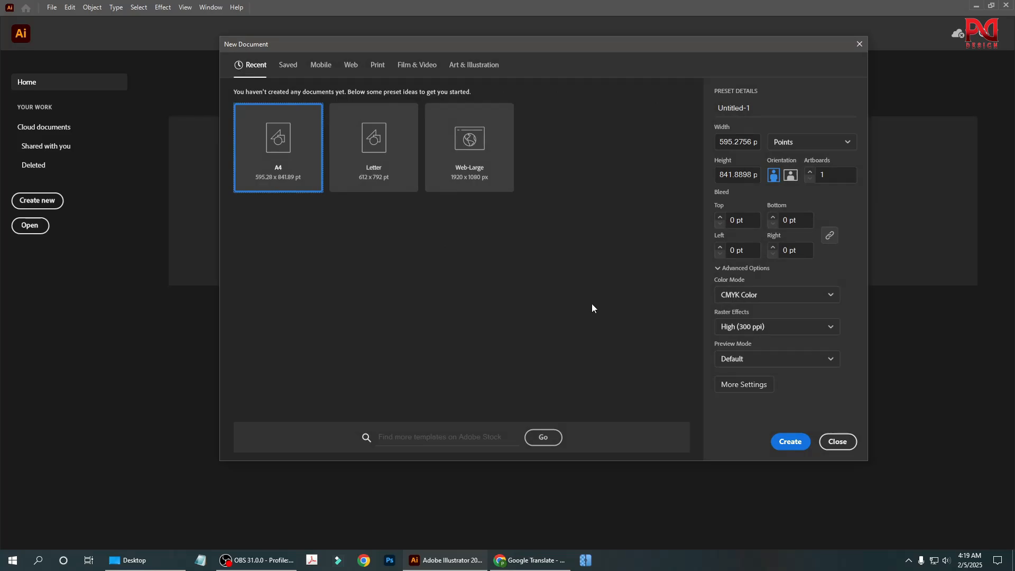
{"action": "left_click_drag", "start_coordinate": [681, 48], "coordinate": [666, 36]}
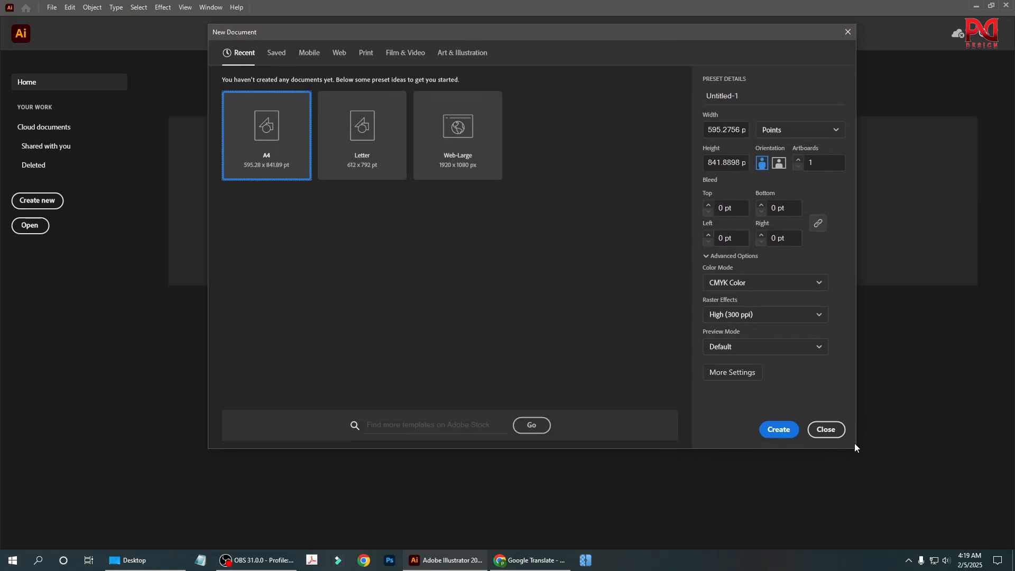
{"action": "left_click_drag", "start_coordinate": [854, 446], "coordinate": [909, 514]}
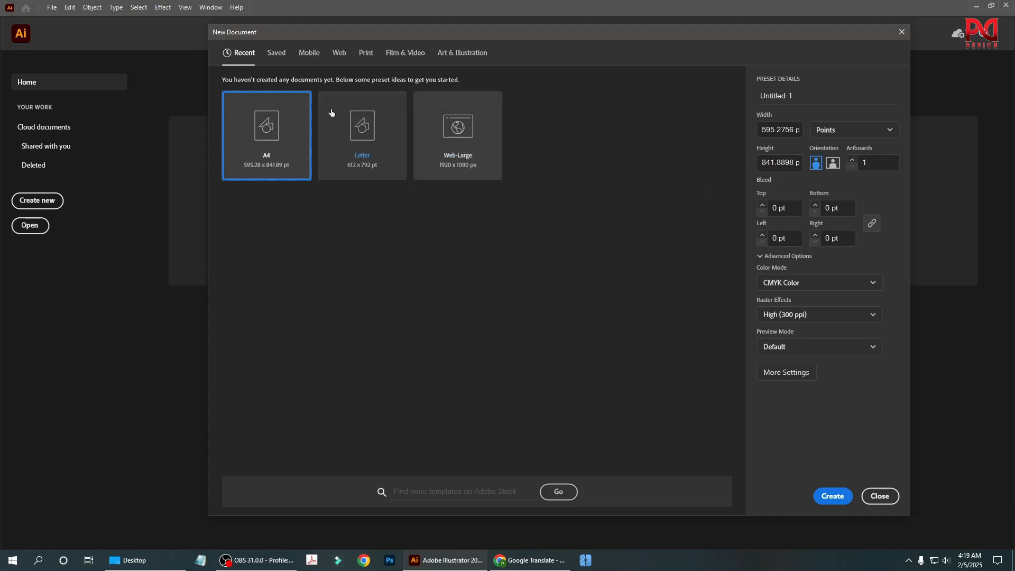
Name the new document "jersey design".
{"action": "left_click", "coordinate": [807, 95]}
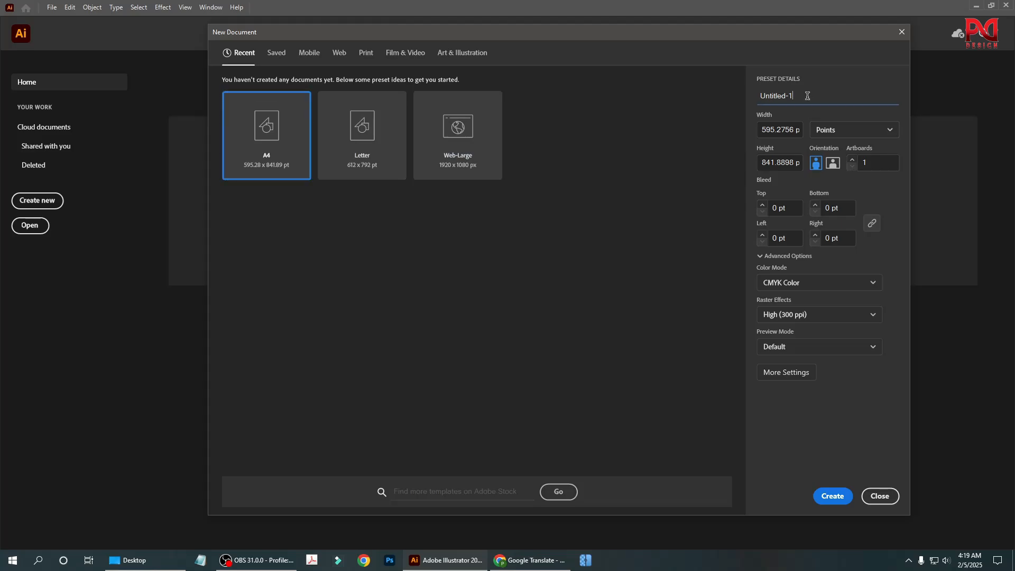
{"action": "triple_click", "coordinate": [807, 96]}
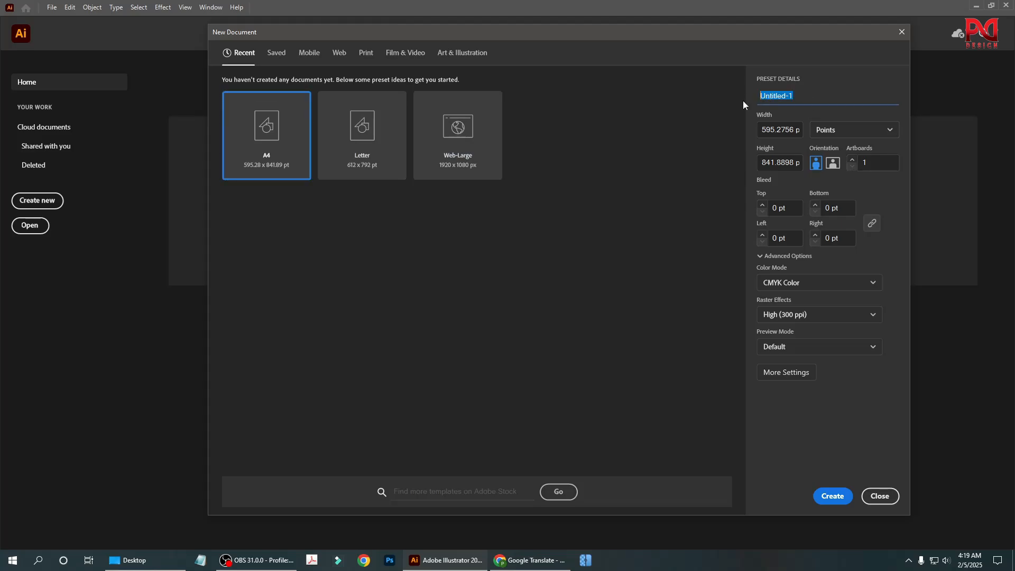
{"action": "left_click", "coordinate": [810, 94]}
{"action": "triple_click", "coordinate": [814, 95]}
{"action": "type", "text": "jersey design"}
Set the new document's measurement unit to Pixels.
{"action": "left_click", "coordinate": [888, 135]}
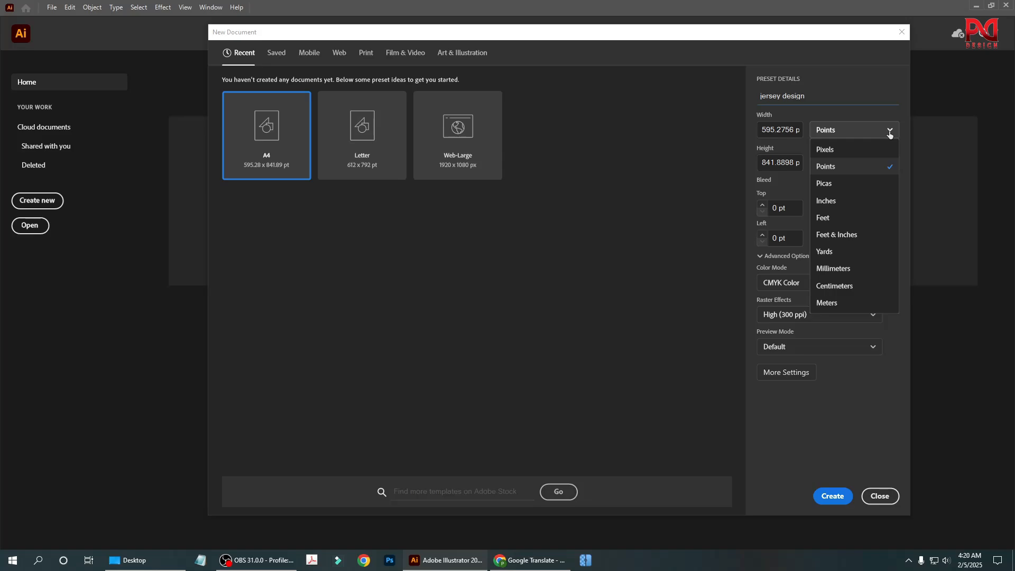
{"action": "left_click", "coordinate": [889, 134]}
{"action": "left_click", "coordinate": [889, 134]}
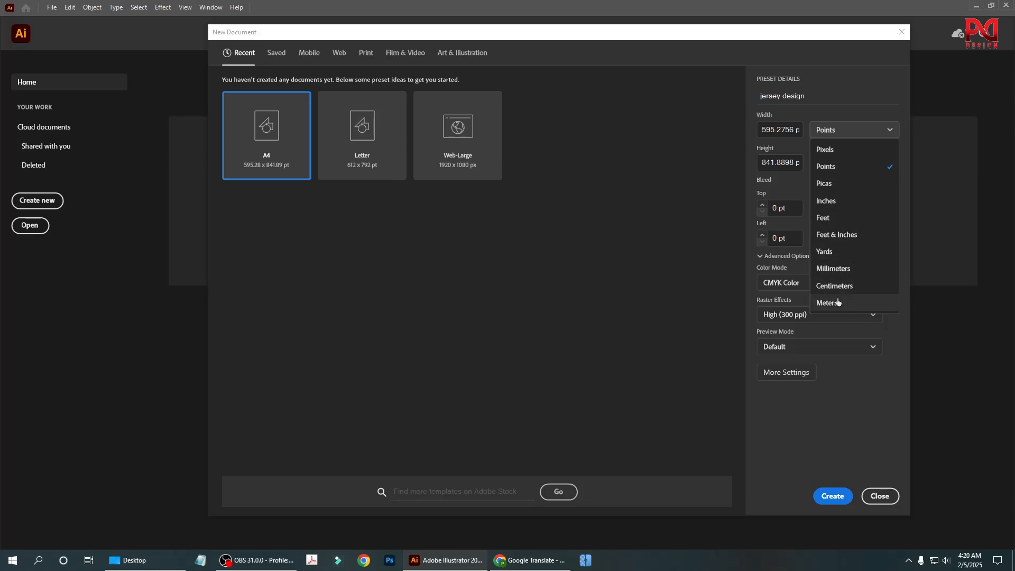
{"action": "left_click", "coordinate": [865, 115]}
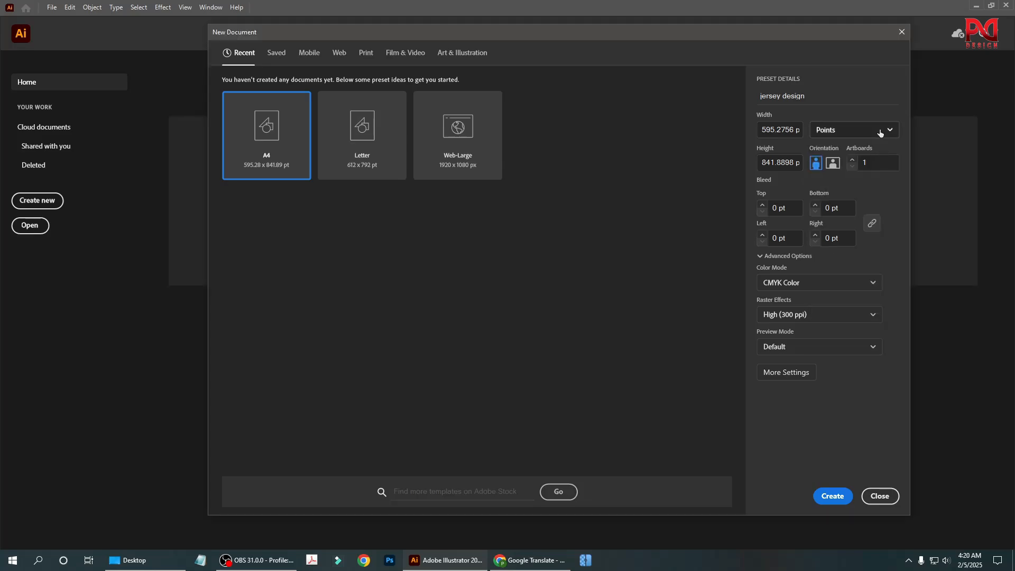
{"action": "left_click", "coordinate": [880, 133]}
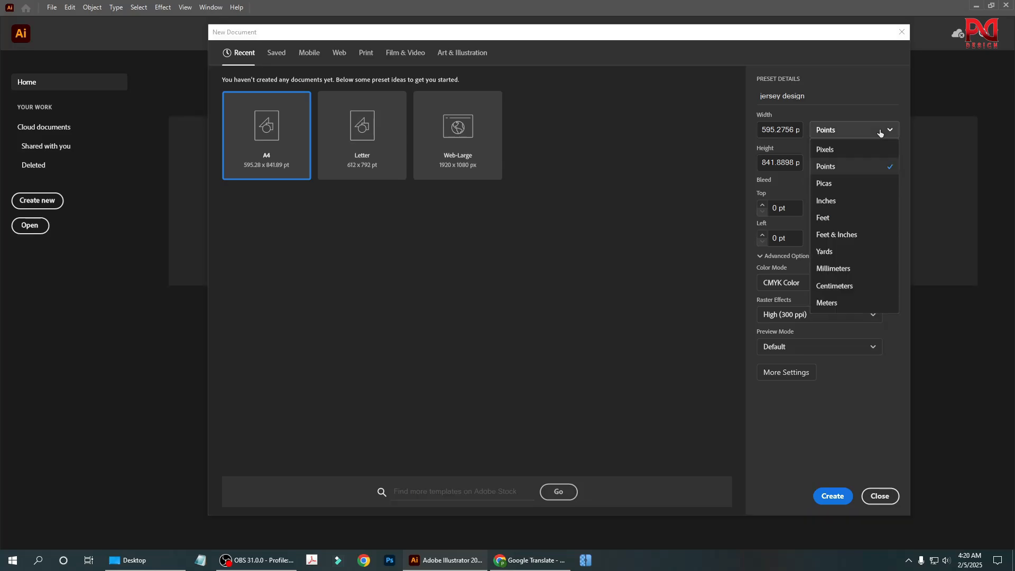
{"action": "left_click", "coordinate": [861, 148]}
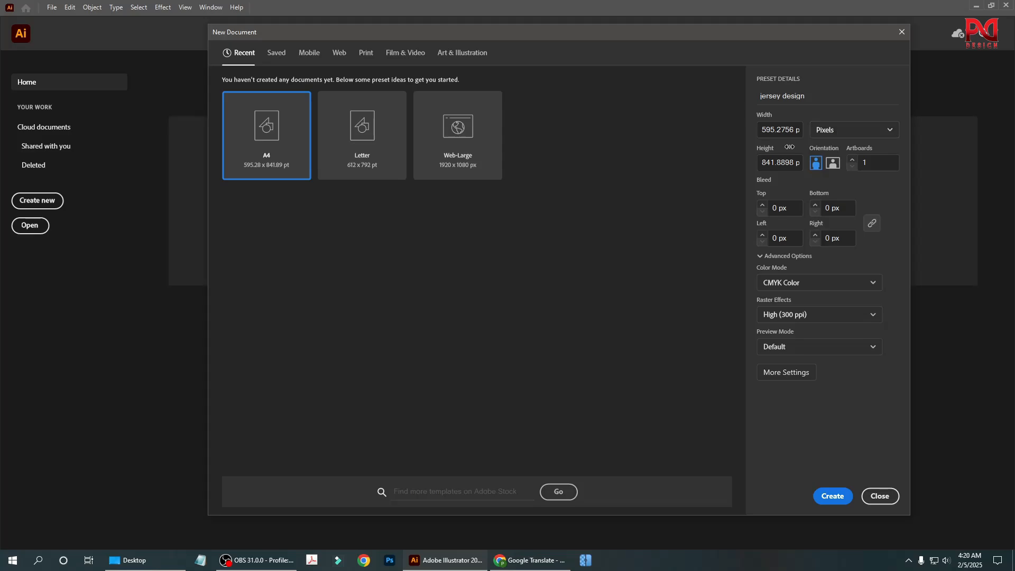
{"action": "left_click", "coordinate": [891, 131]}
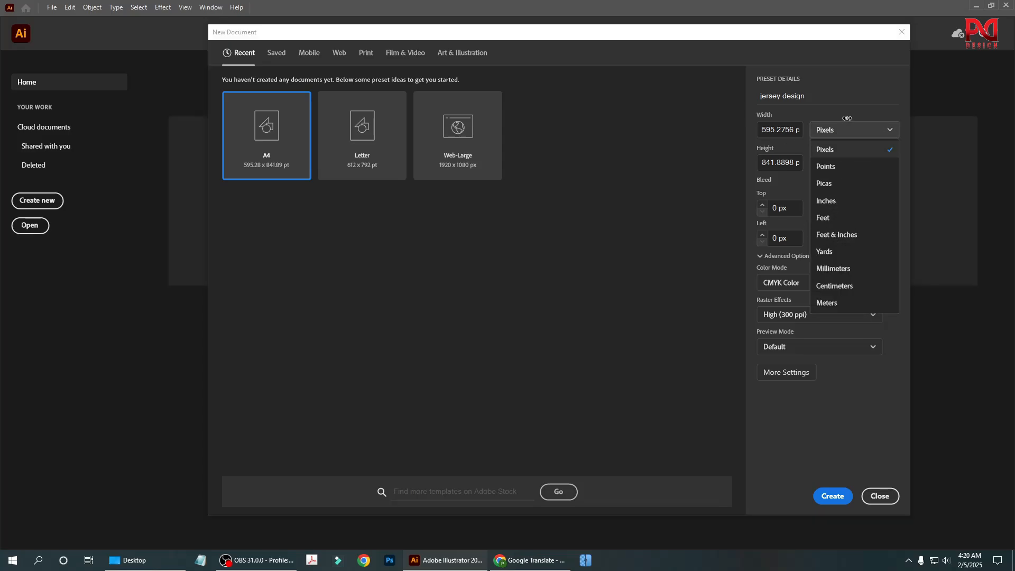
{"action": "left_click", "coordinate": [874, 131]}
{"action": "left_click", "coordinate": [884, 132]}
{"action": "left_click", "coordinate": [849, 115]}
{"action": "left_click", "coordinate": [875, 131]}
{"action": "left_click", "coordinate": [868, 117]}
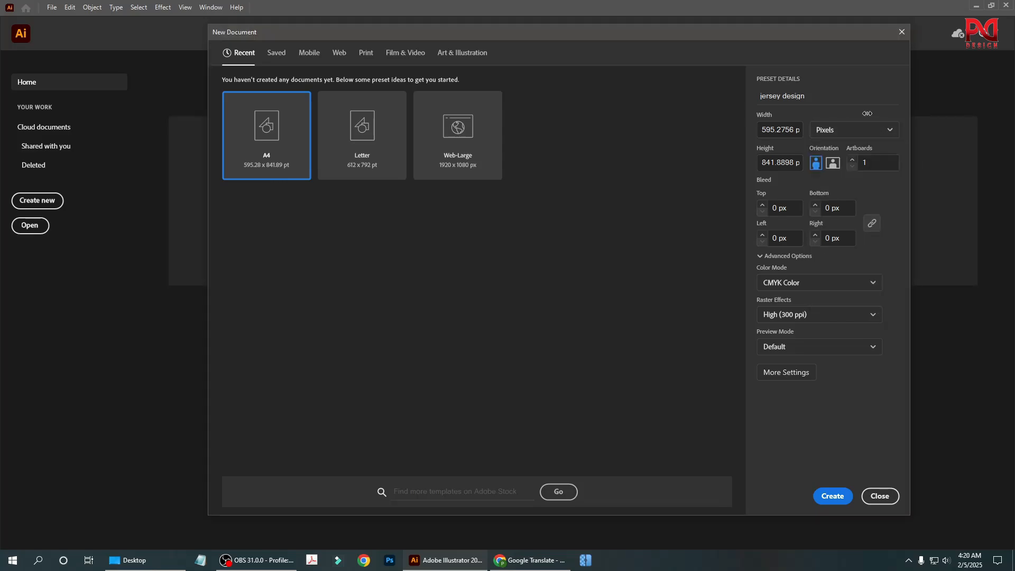
Try the landscape orientation for the new document and return it to portrait.
{"action": "left_click", "coordinate": [832, 163]}
{"action": "left_click", "coordinate": [816, 164]}
{"action": "left_click", "coordinate": [829, 165]}
{"action": "left_click", "coordinate": [817, 165]}
{"action": "left_click", "coordinate": [875, 159]}
{"action": "left_click", "coordinate": [829, 212]}
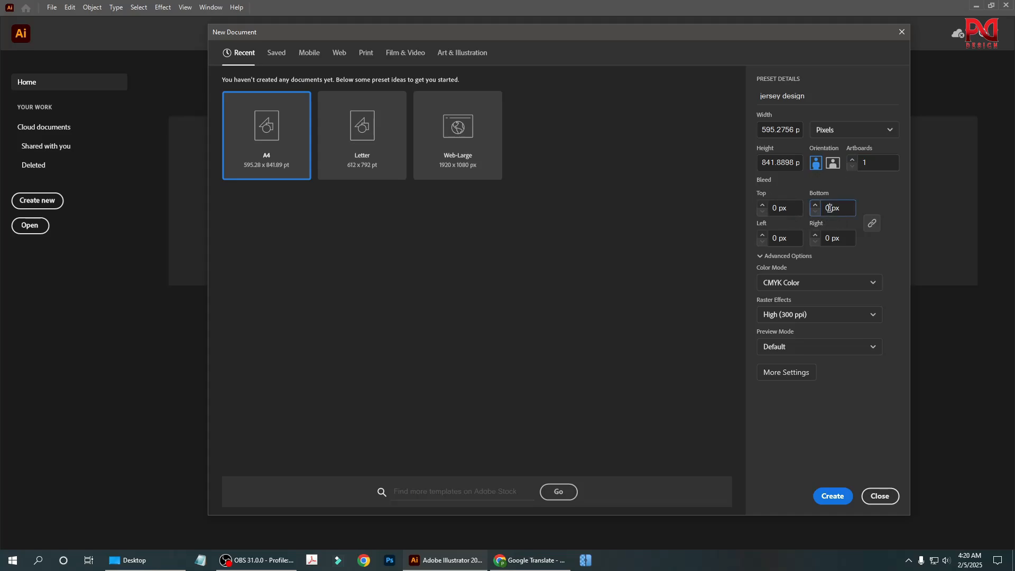
{"action": "left_click", "coordinate": [776, 207]}
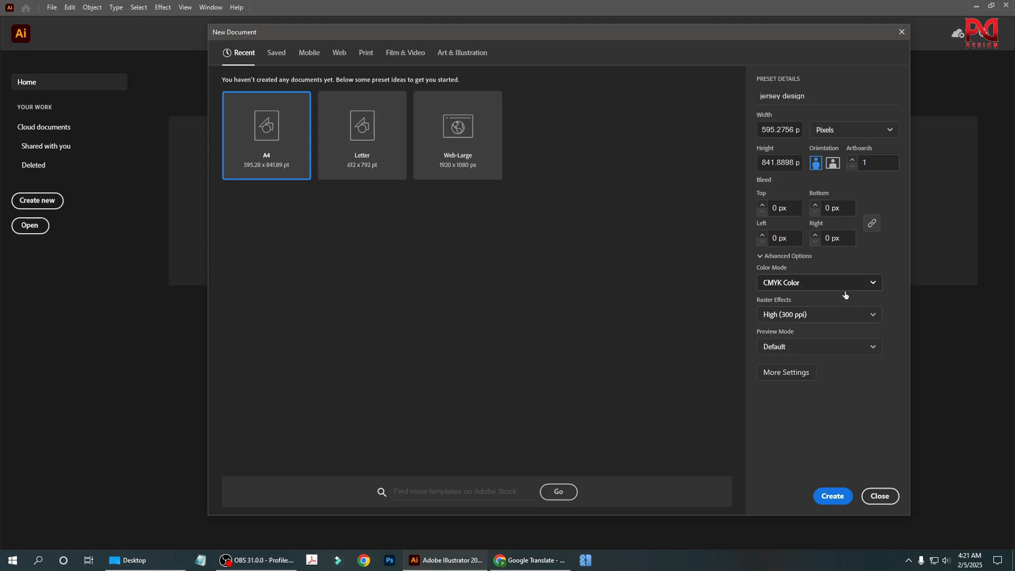
Set the new document's color mode to RGB Color and keep its preview mode at Default.
{"action": "left_click", "coordinate": [870, 284]}
{"action": "left_click", "coordinate": [870, 284]}
{"action": "left_click", "coordinate": [871, 284]}
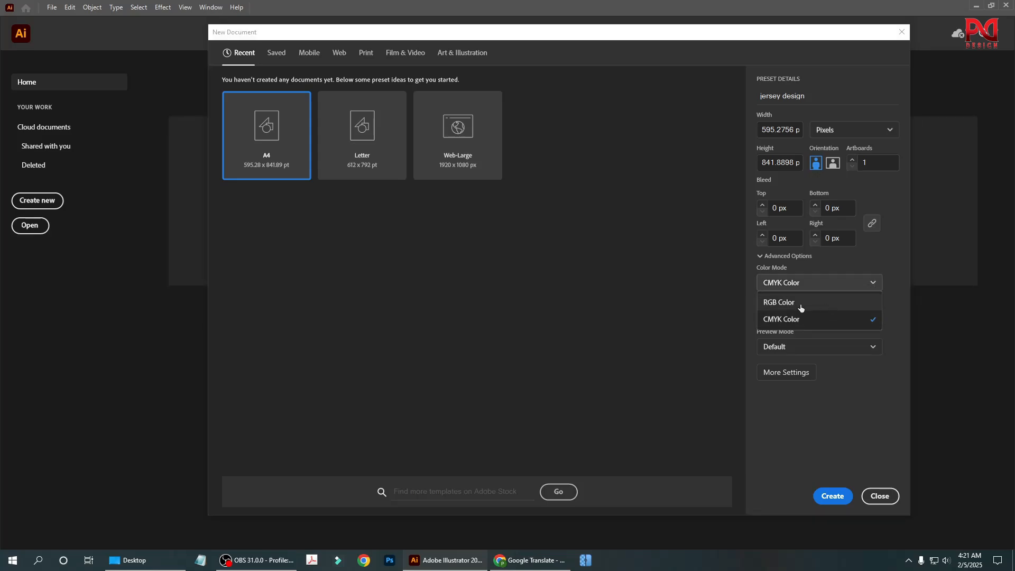
{"action": "left_click", "coordinate": [839, 320]}
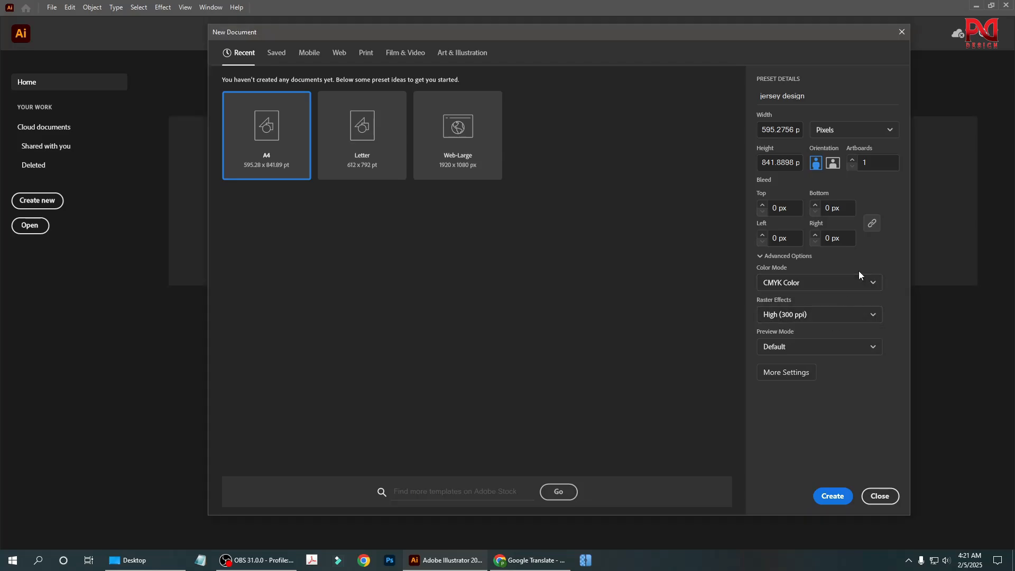
{"action": "left_click", "coordinate": [858, 282]}
{"action": "left_click", "coordinate": [862, 262]}
{"action": "left_click", "coordinate": [871, 283]}
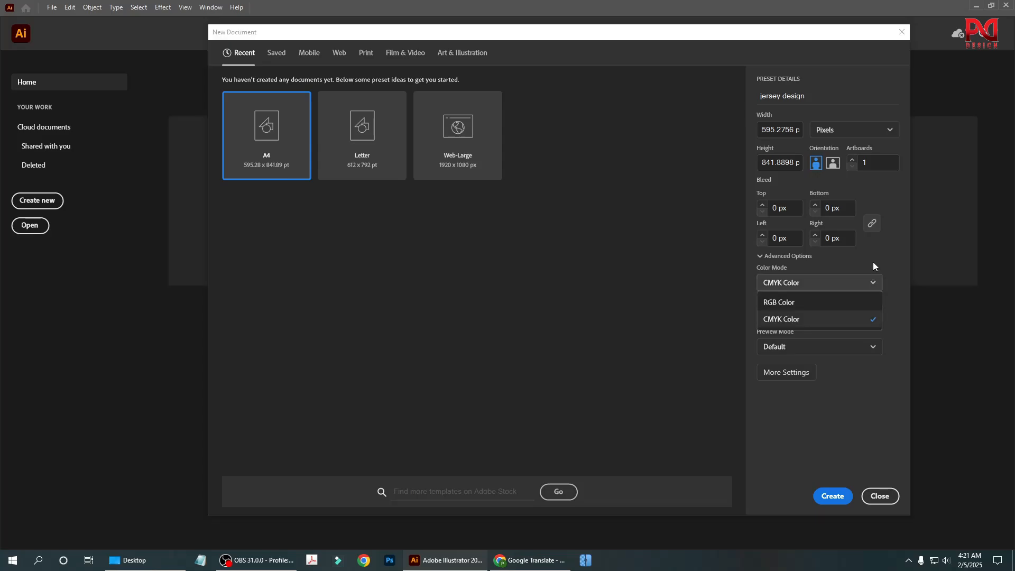
{"action": "left_click", "coordinate": [857, 301]}
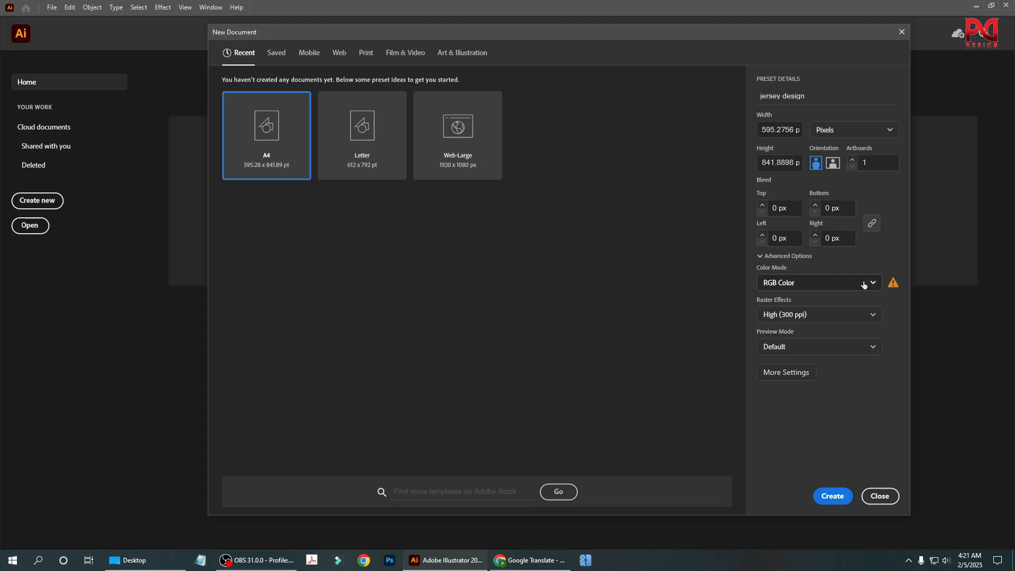
{"action": "left_click", "coordinate": [862, 284]}
{"action": "left_click", "coordinate": [825, 297]}
{"action": "left_click", "coordinate": [873, 349]}
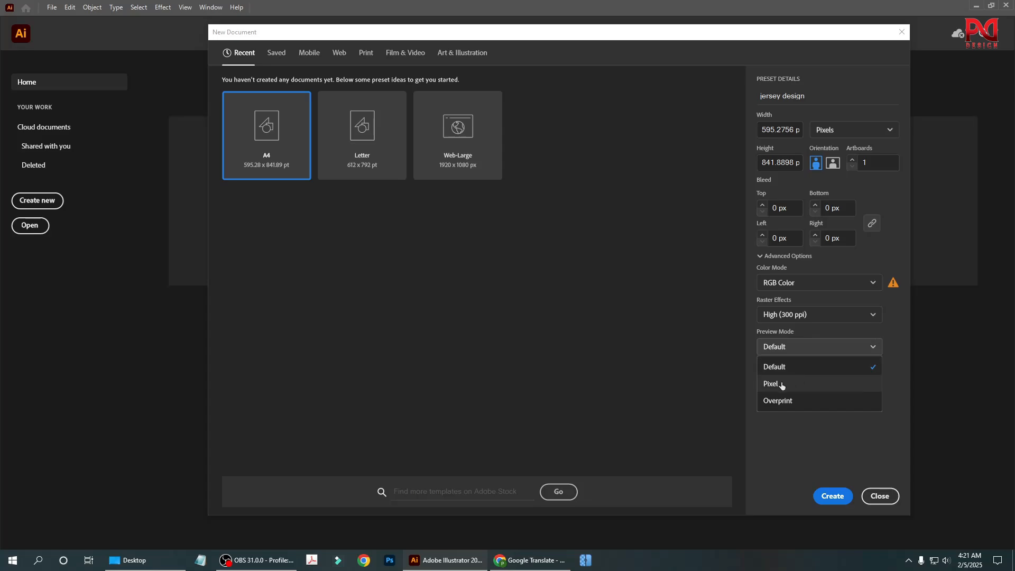
{"action": "left_click", "coordinate": [812, 366]}
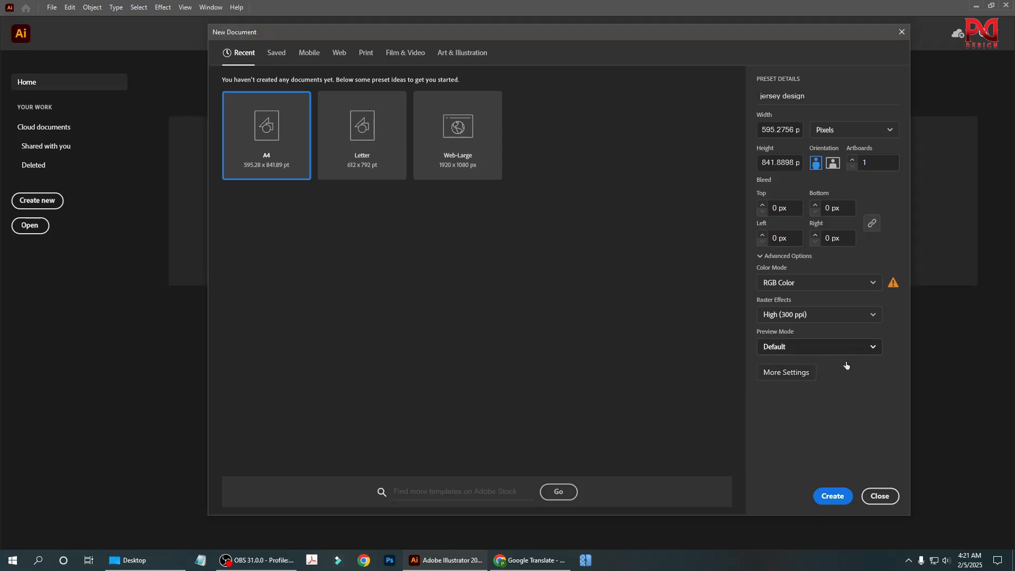
Open the new document's More Settings and examine the available document profiles and page sizes.
{"action": "left_click", "coordinate": [792, 375]}
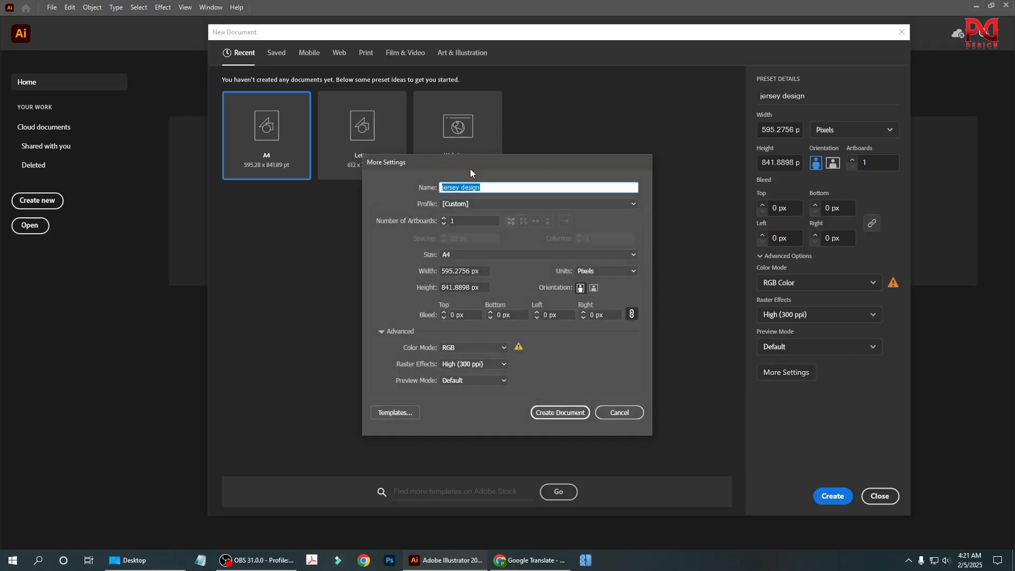
{"action": "left_click_drag", "start_coordinate": [506, 161], "coordinate": [535, 123]}
{"action": "left_click", "coordinate": [661, 167]}
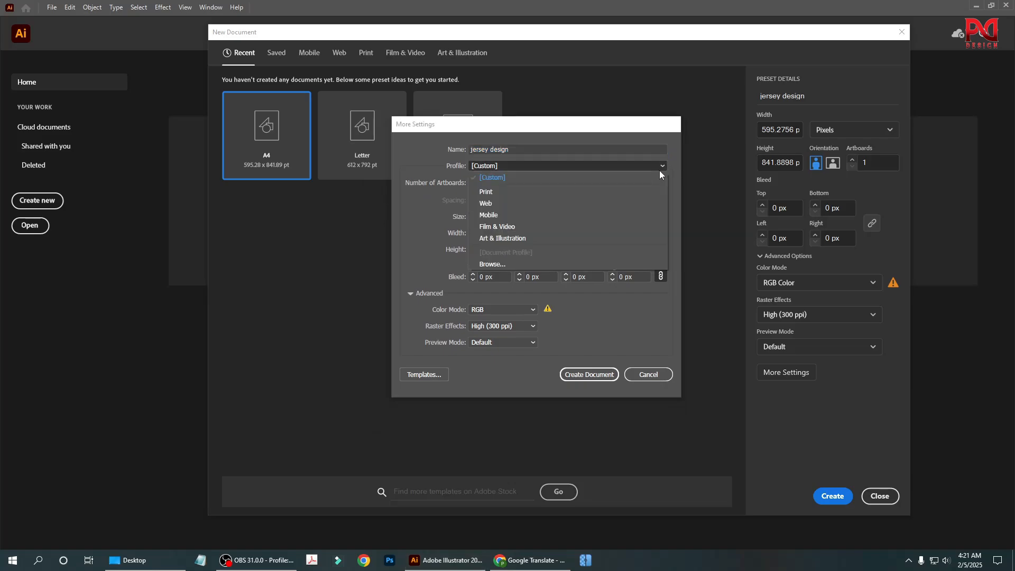
{"action": "left_click", "coordinate": [657, 168]}
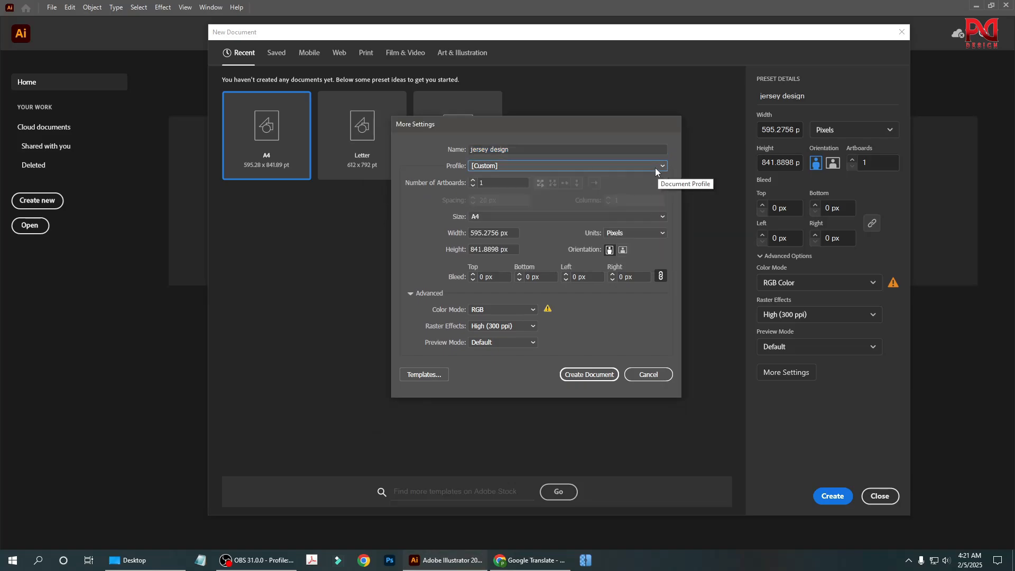
{"action": "left_click", "coordinate": [584, 166]}
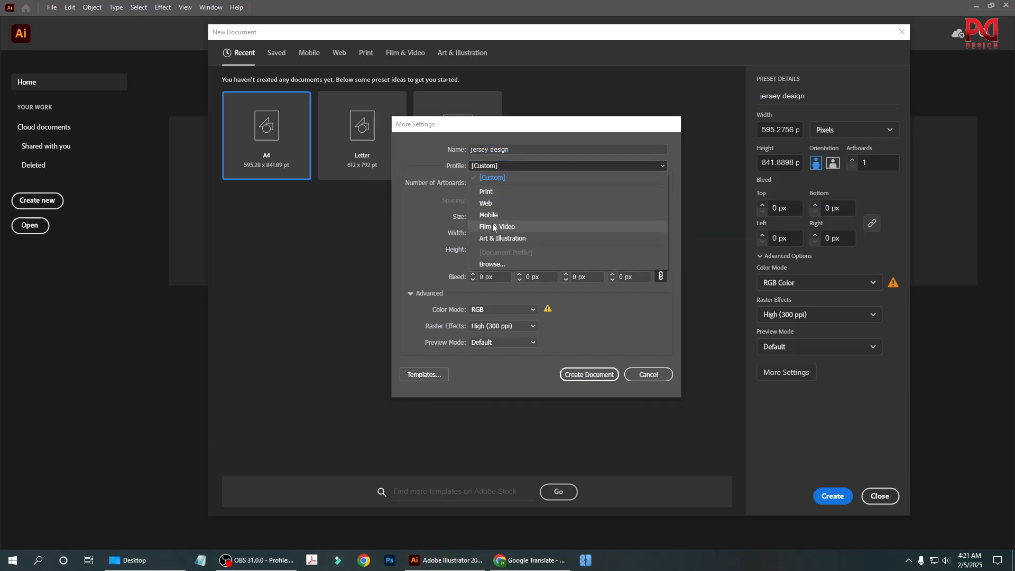
{"action": "left_click", "coordinate": [441, 231]}
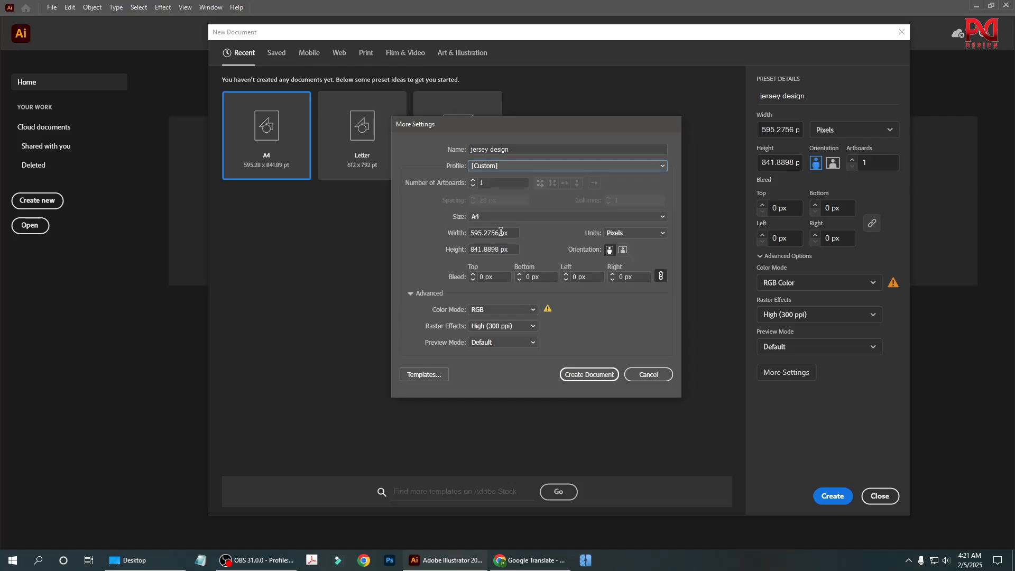
{"action": "left_click", "coordinate": [649, 218]}
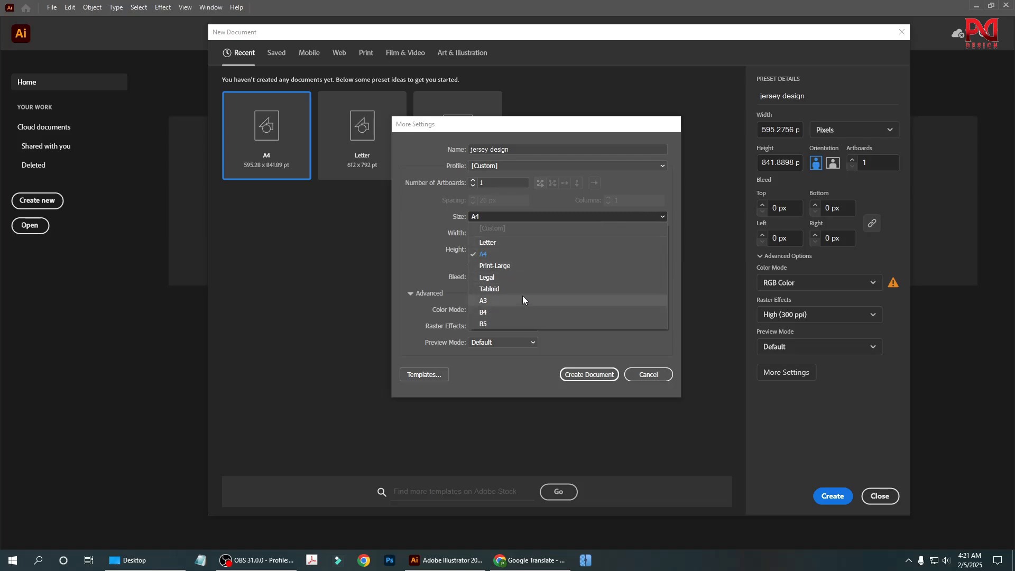
{"action": "left_click", "coordinate": [446, 250]}
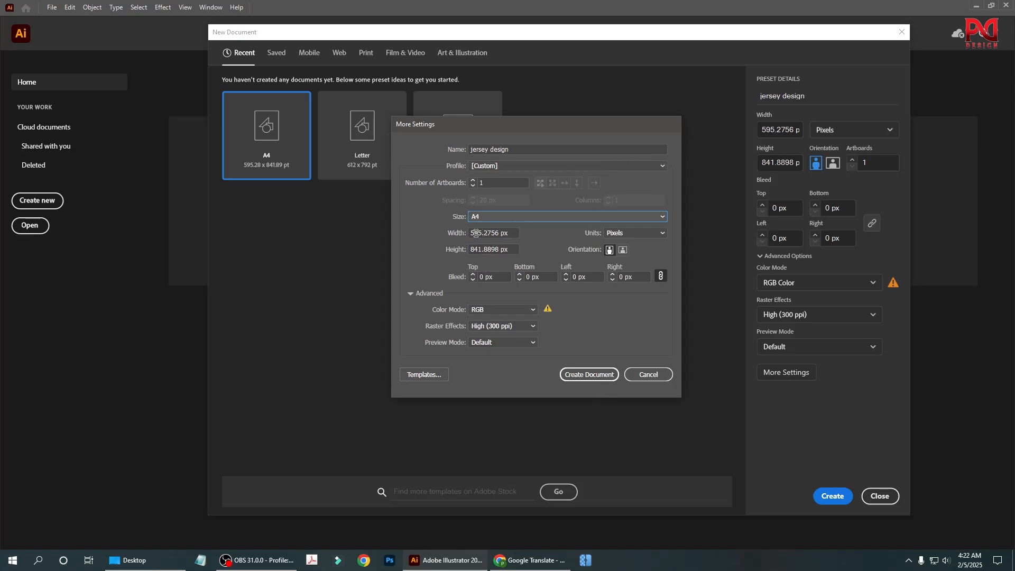
Set the new document's width and height to 2000 px each, keep Pixels as the units, and create the document.
{"action": "left_click_drag", "start_coordinate": [470, 233], "coordinate": [494, 246]}
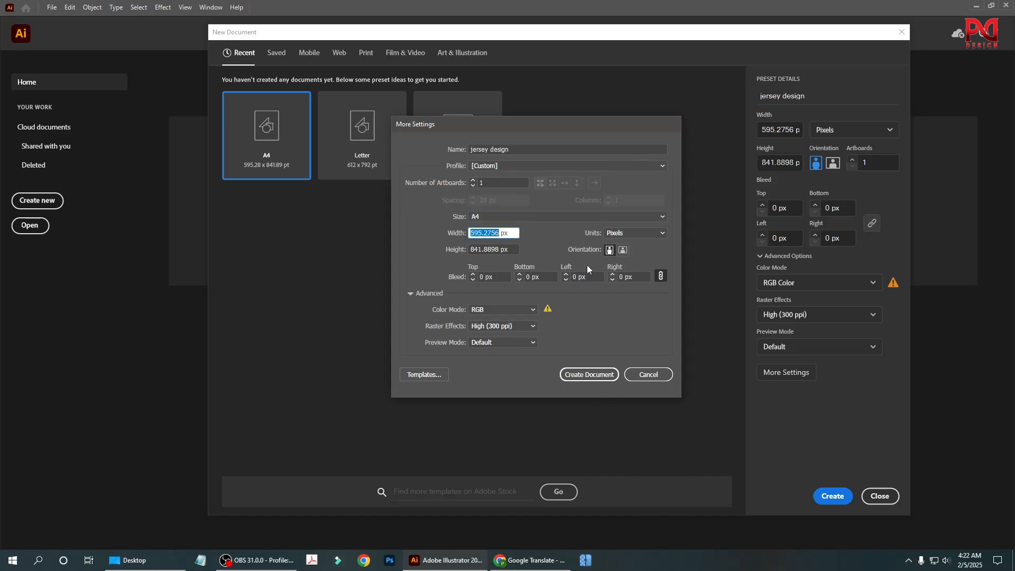
{"action": "left_click", "coordinate": [647, 236]}
{"action": "left_click", "coordinate": [653, 233]}
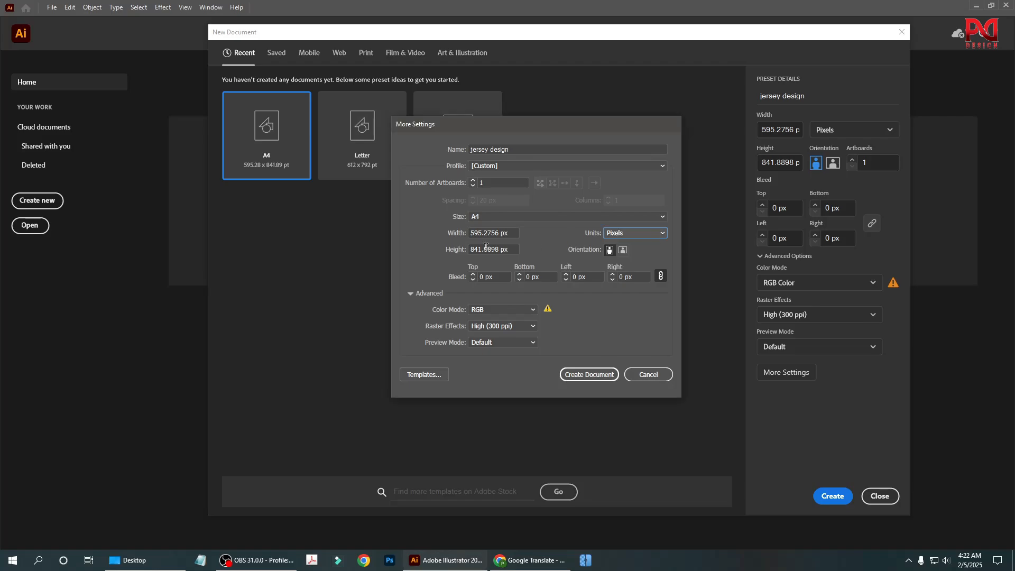
{"action": "double_click", "coordinate": [488, 233]}
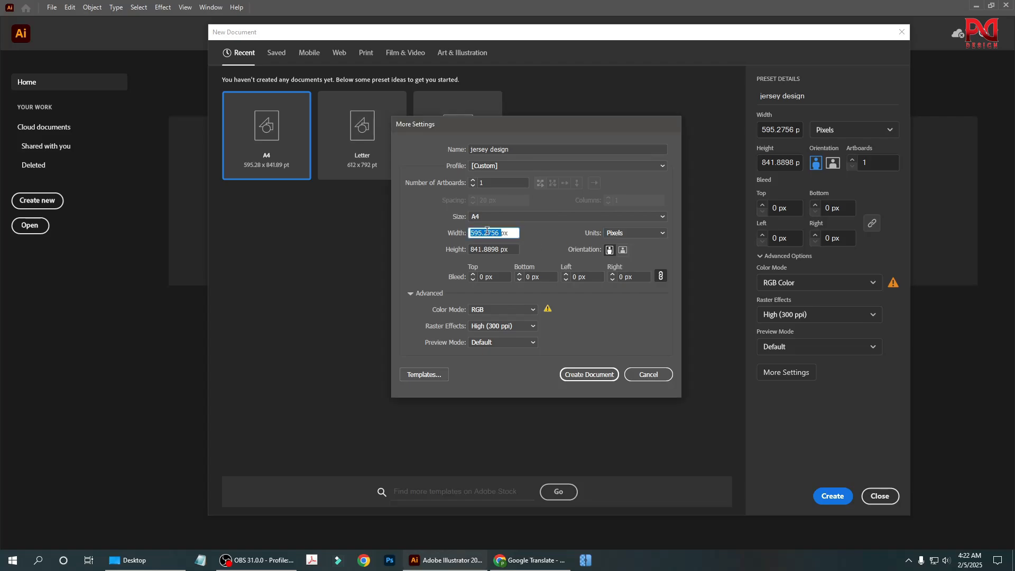
{"action": "double_click", "coordinate": [482, 233]}
{"action": "type", "text": "2000"}
{"action": "double_click", "coordinate": [475, 248]}
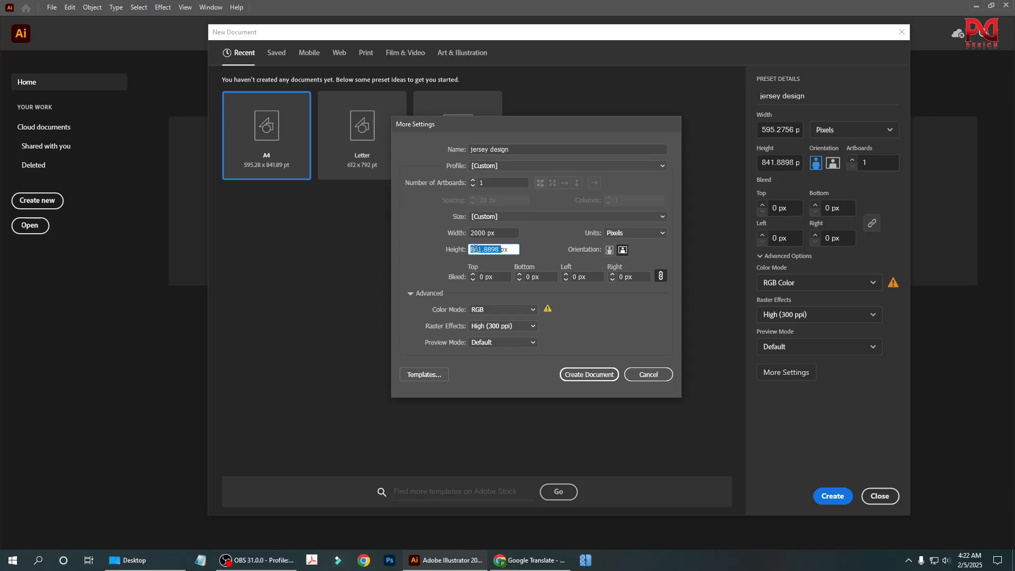
{"action": "type", "text": "2000"}
{"action": "left_click", "coordinate": [590, 374]}
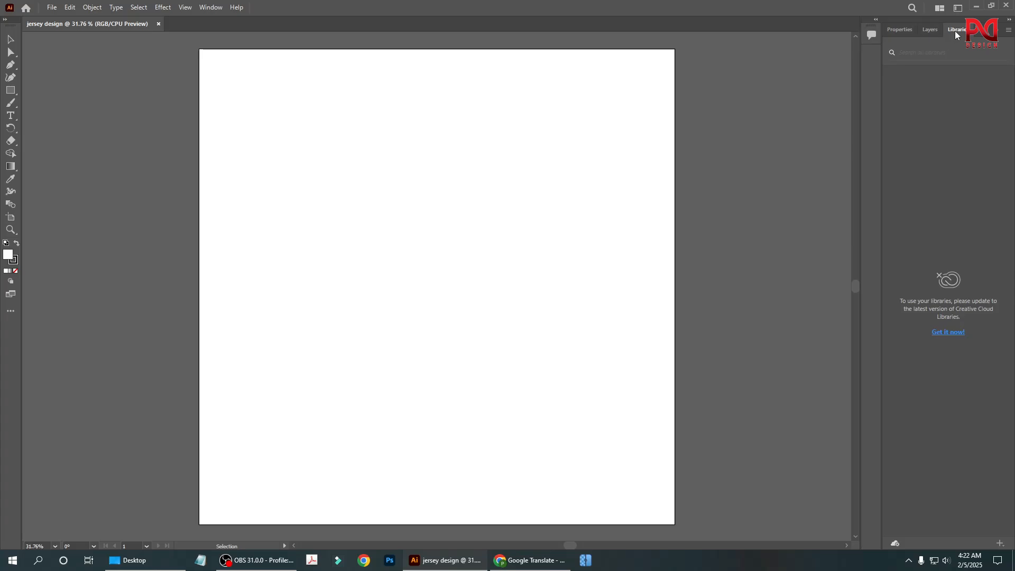
Expand the tools panel to two columns and switch the workspace to Essentials Classic.
{"action": "left_click", "coordinate": [5, 19]}
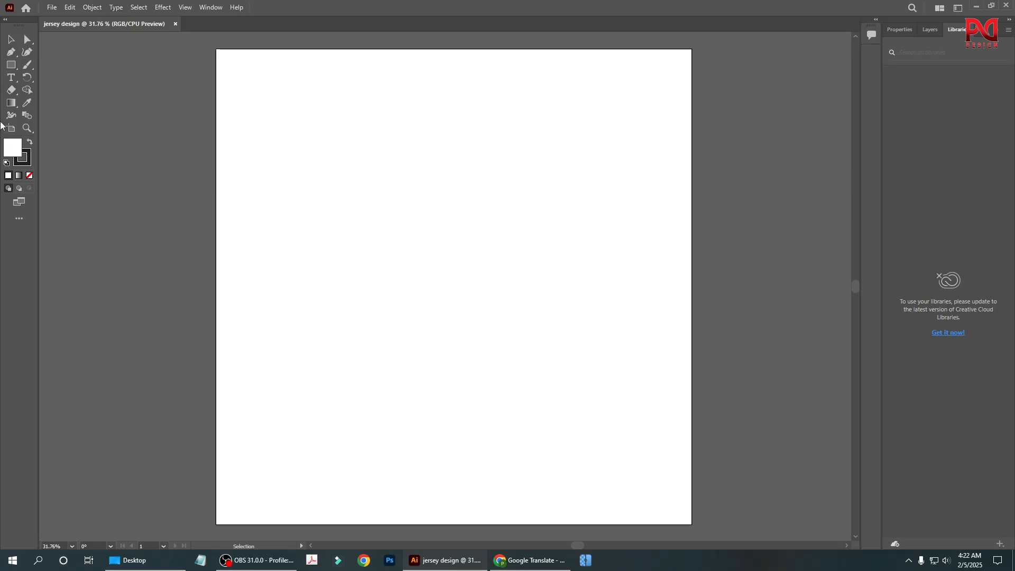
{"action": "left_click", "coordinate": [211, 7]}
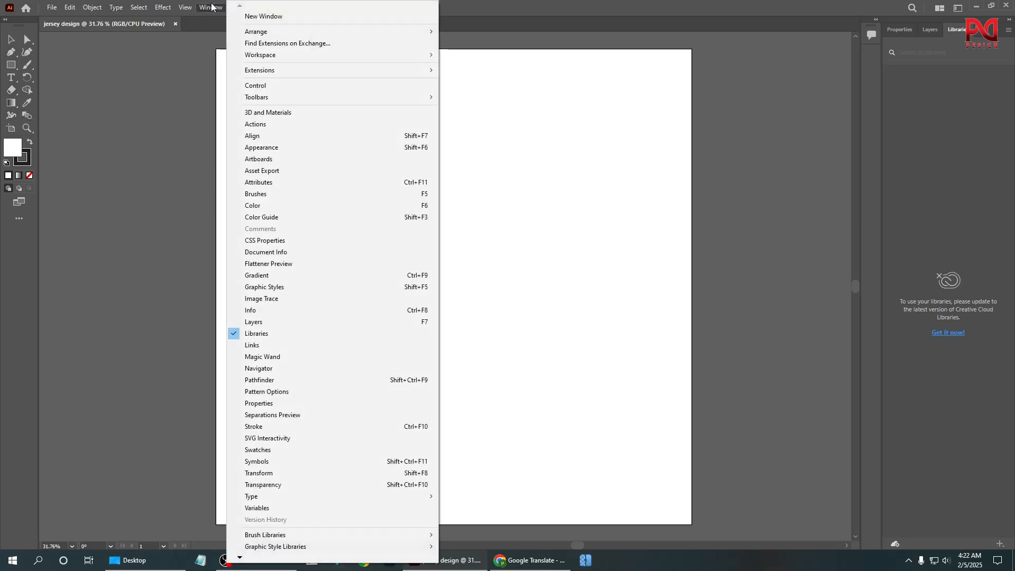
{"action": "mouse_move", "coordinate": [352, 56]}
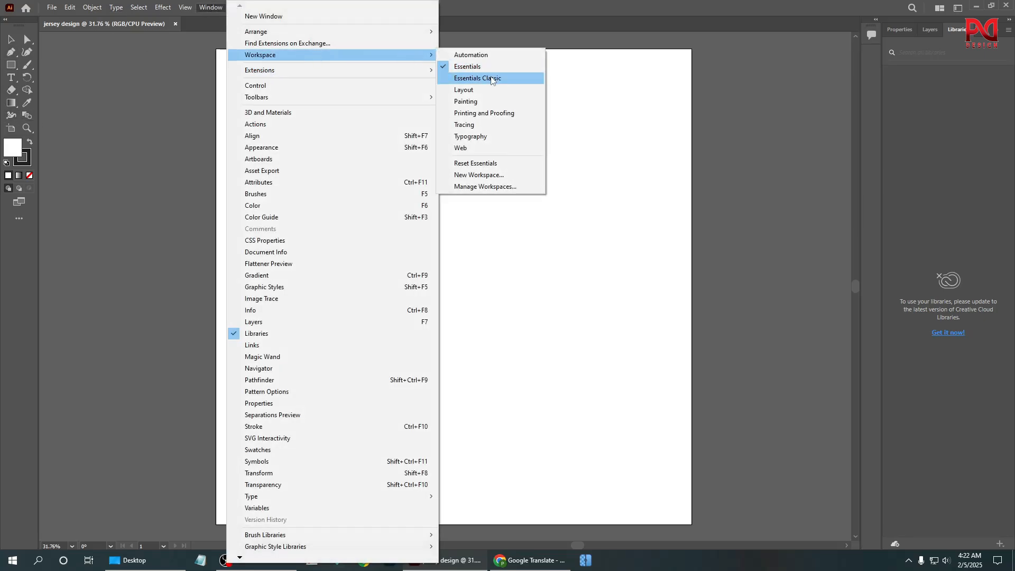
{"action": "left_click", "coordinate": [496, 78]}
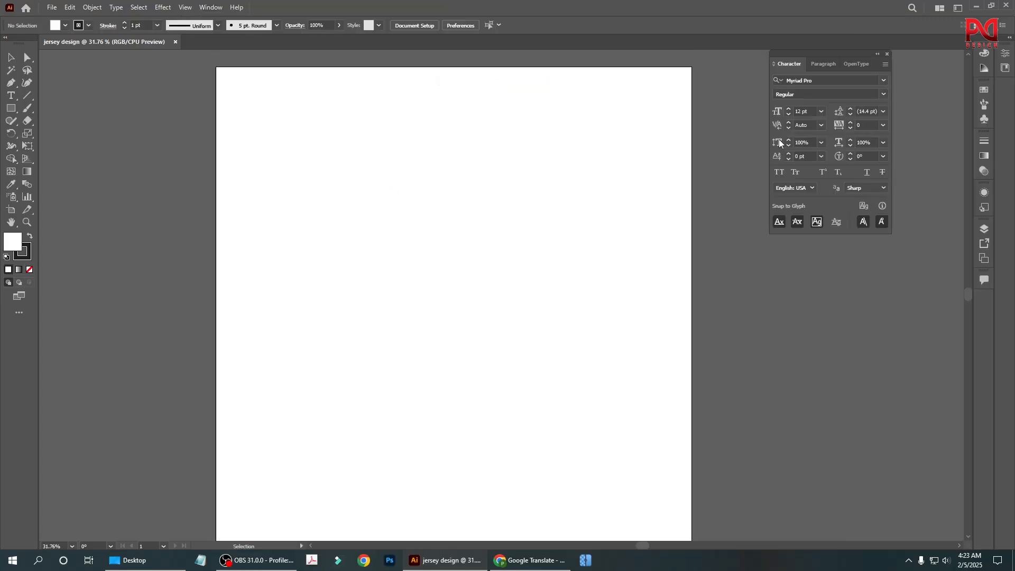
Separate the floating Character, Paragraph and OpenType panels and close all three.
{"action": "left_click_drag", "start_coordinate": [791, 66], "coordinate": [723, 142]}
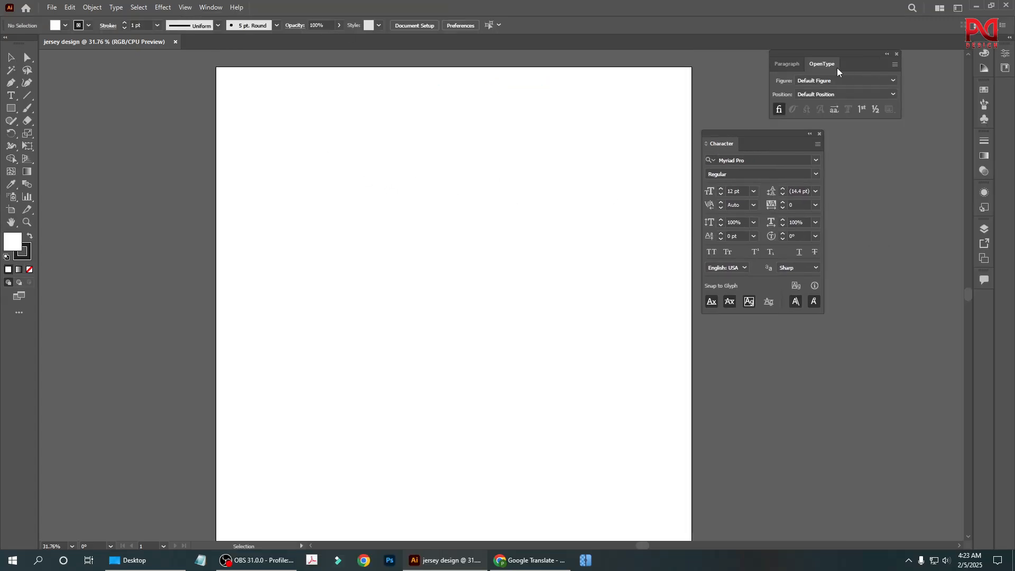
{"action": "left_click_drag", "start_coordinate": [837, 69], "coordinate": [865, 104]}
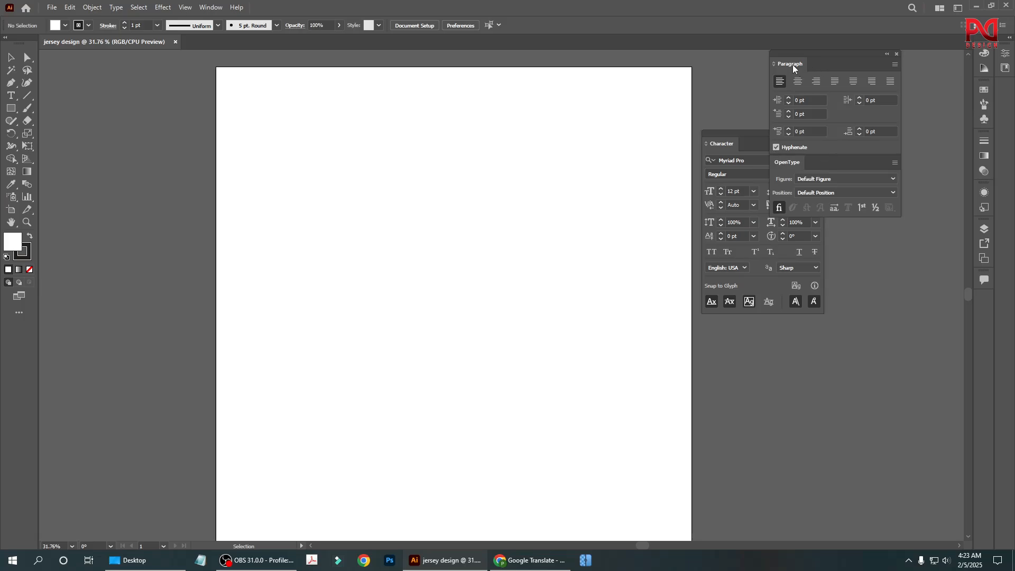
{"action": "left_click_drag", "start_coordinate": [794, 68], "coordinate": [546, 167]}
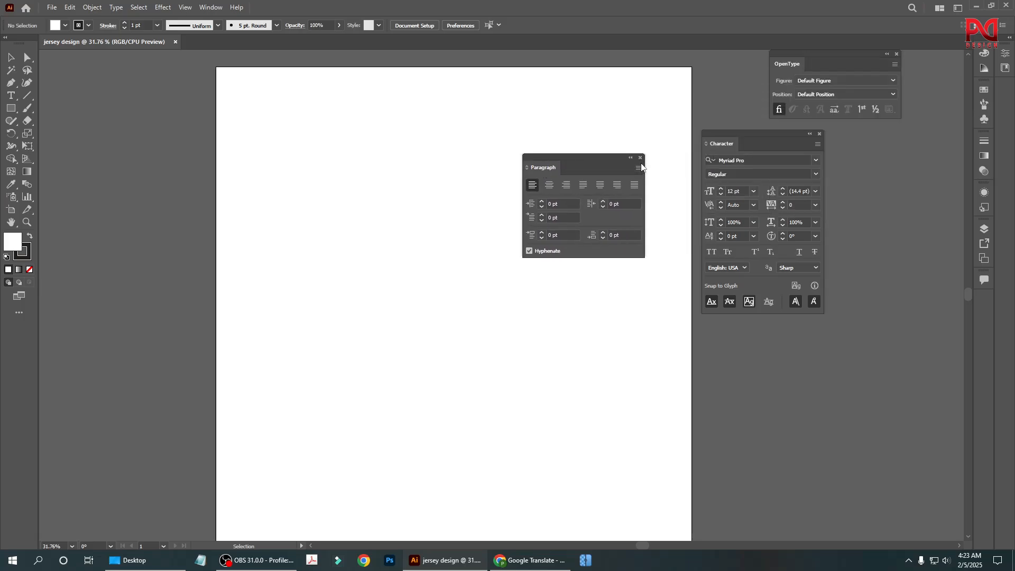
{"action": "left_click_drag", "start_coordinate": [546, 167], "coordinate": [601, 142]}
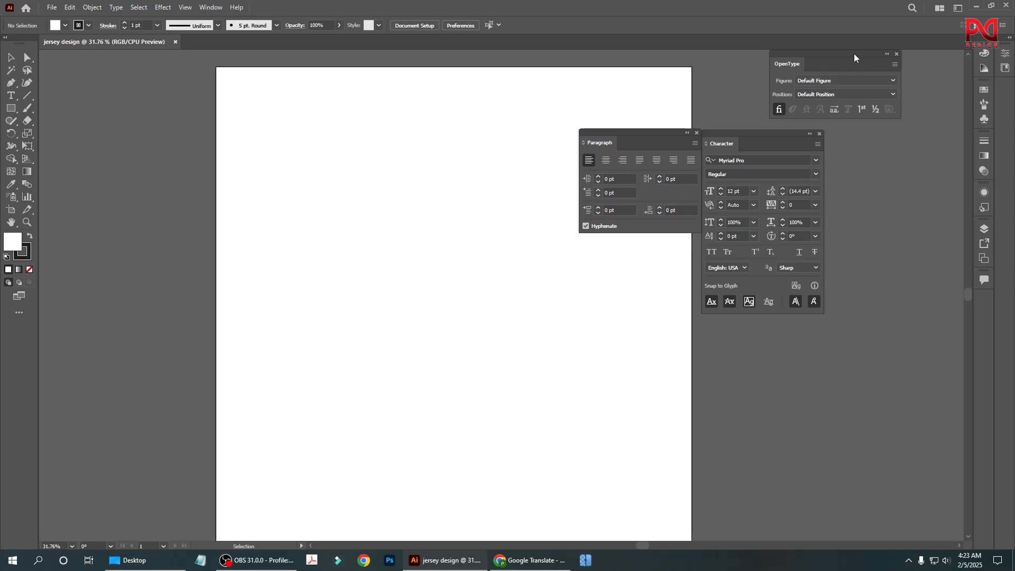
{"action": "left_click_drag", "start_coordinate": [853, 56], "coordinate": [531, 112]}
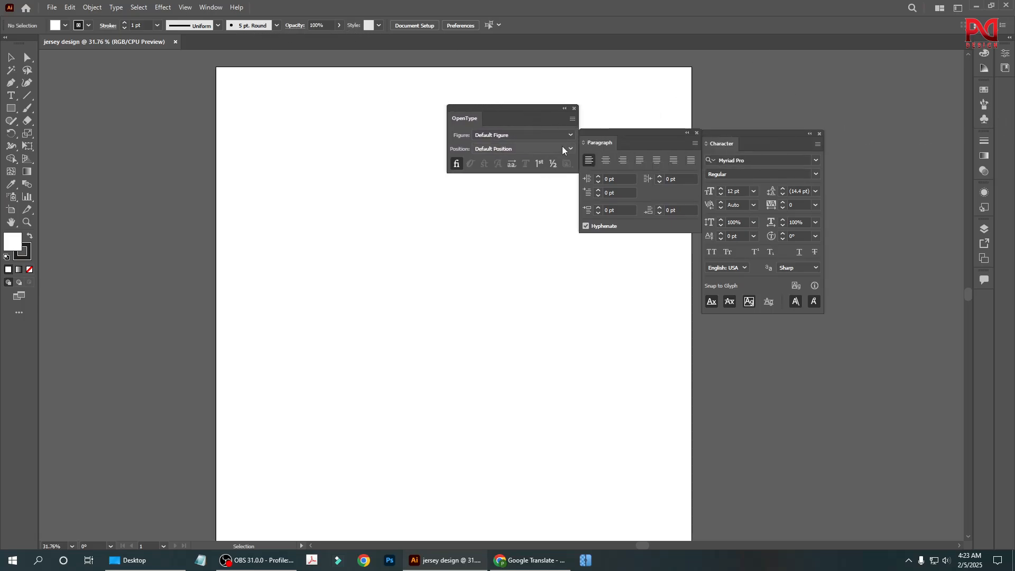
{"action": "left_click", "coordinate": [574, 109]}
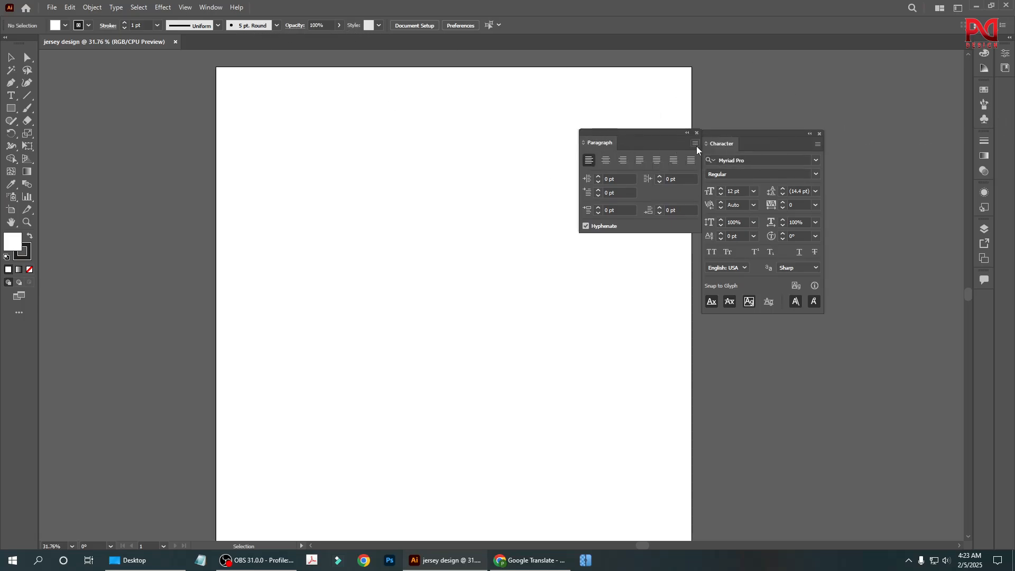
{"action": "left_click", "coordinate": [696, 134]}
{"action": "left_click", "coordinate": [820, 135]}
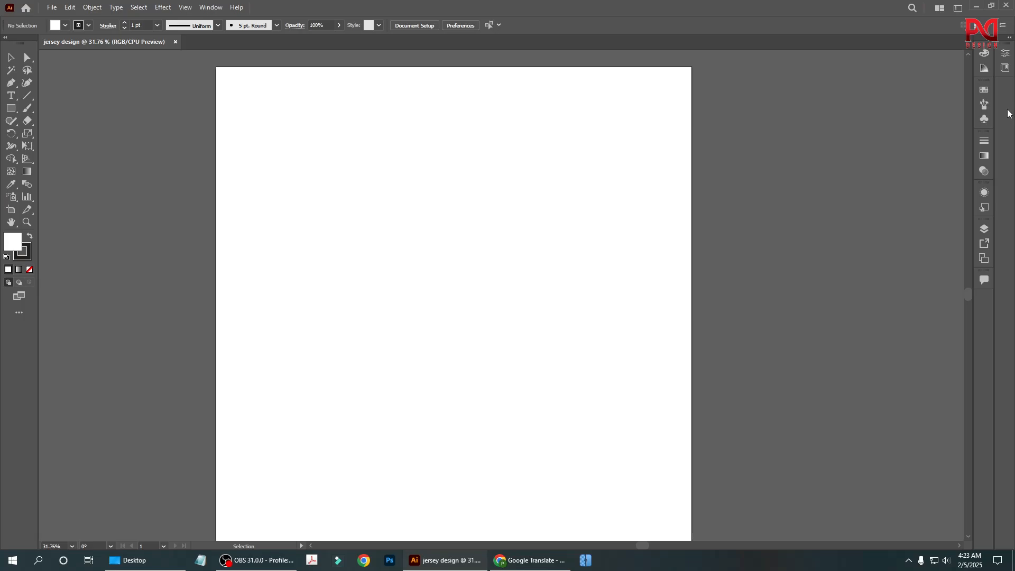
Toggle the Advanced toolbar off and back on, keeping the Essentials Classic workspace selected.
{"action": "left_click", "coordinate": [214, 8]}
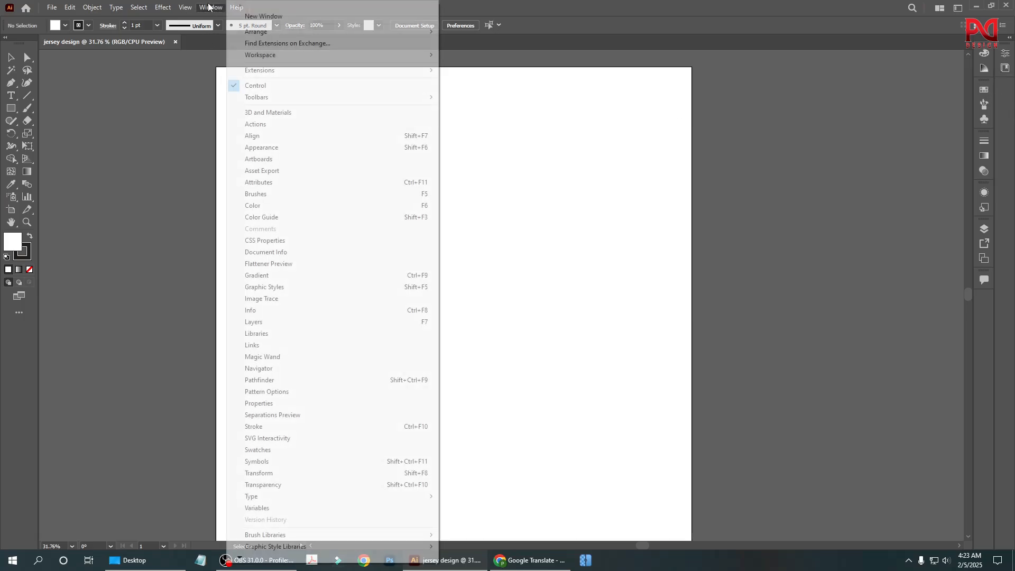
{"action": "mouse_move", "coordinate": [330, 98]}
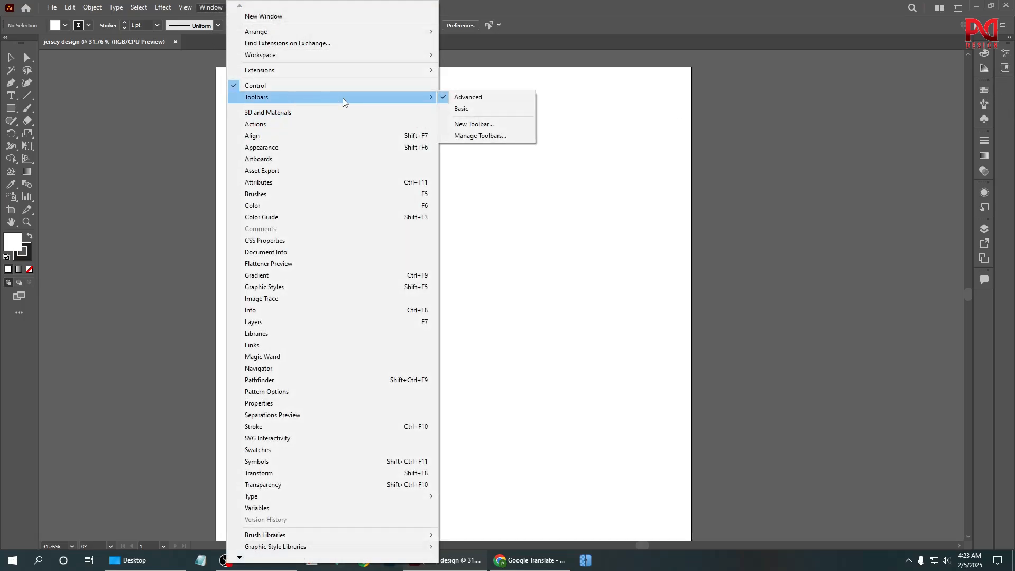
{"action": "left_click", "coordinate": [488, 99]}
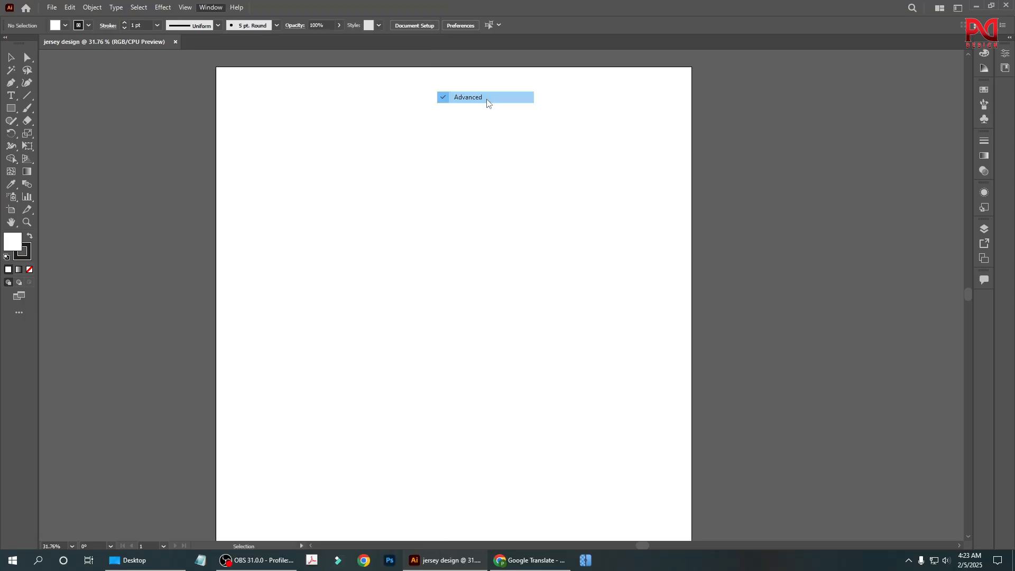
{"action": "left_click", "coordinate": [207, 8]}
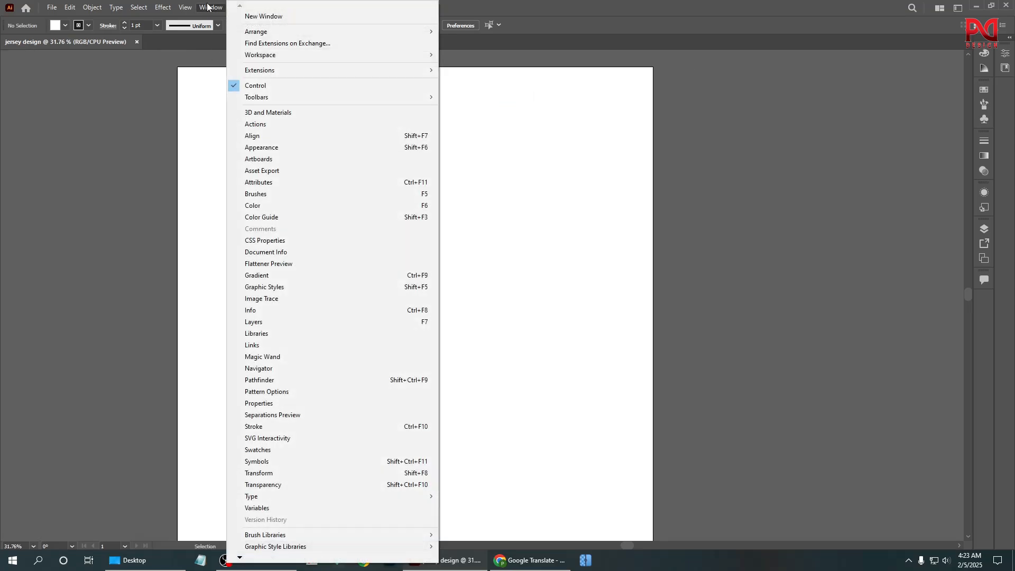
{"action": "mouse_move", "coordinate": [434, 58]}
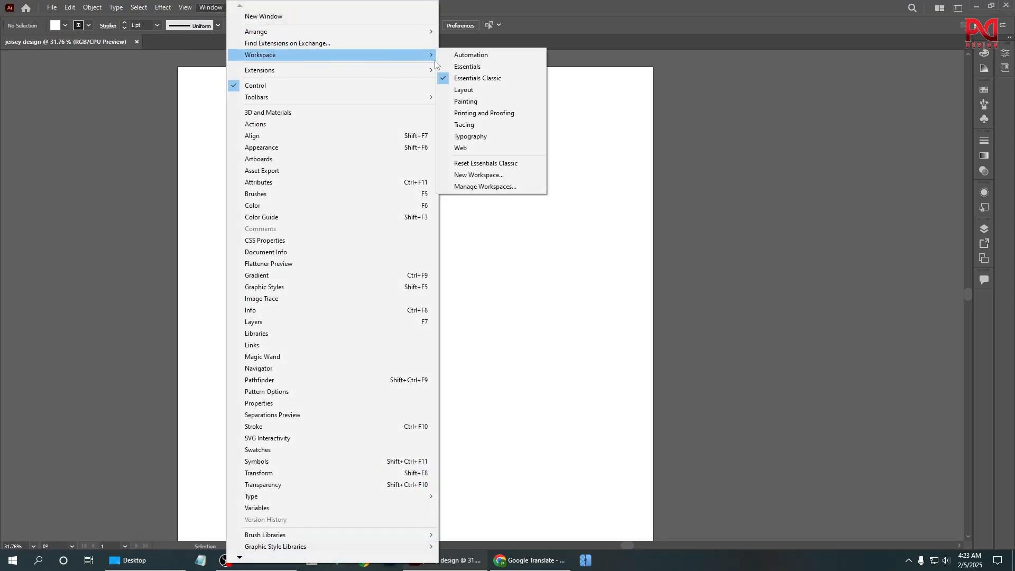
{"action": "left_click", "coordinate": [474, 78]}
{"action": "left_click", "coordinate": [210, 8]}
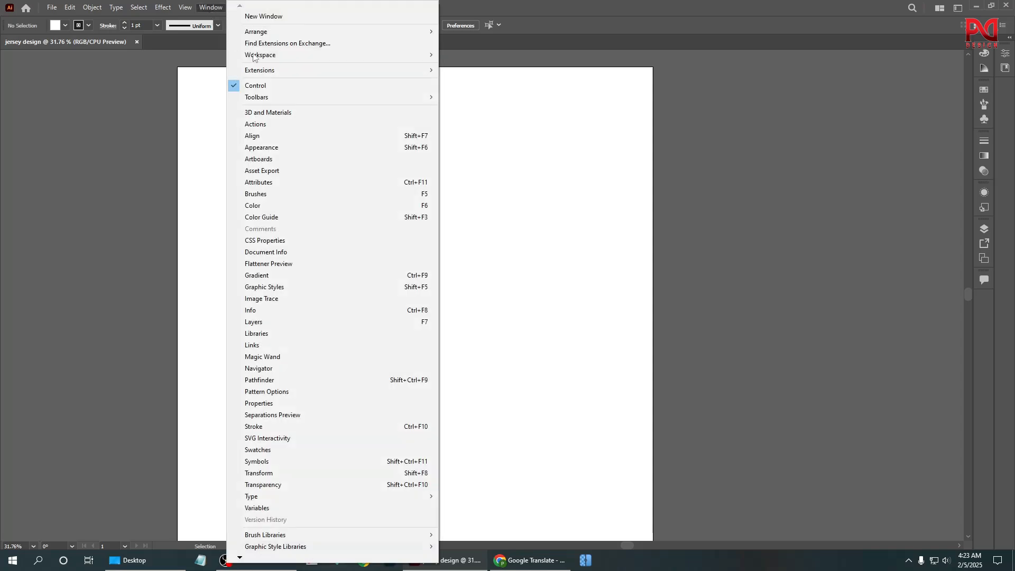
{"action": "mouse_move", "coordinate": [337, 98]}
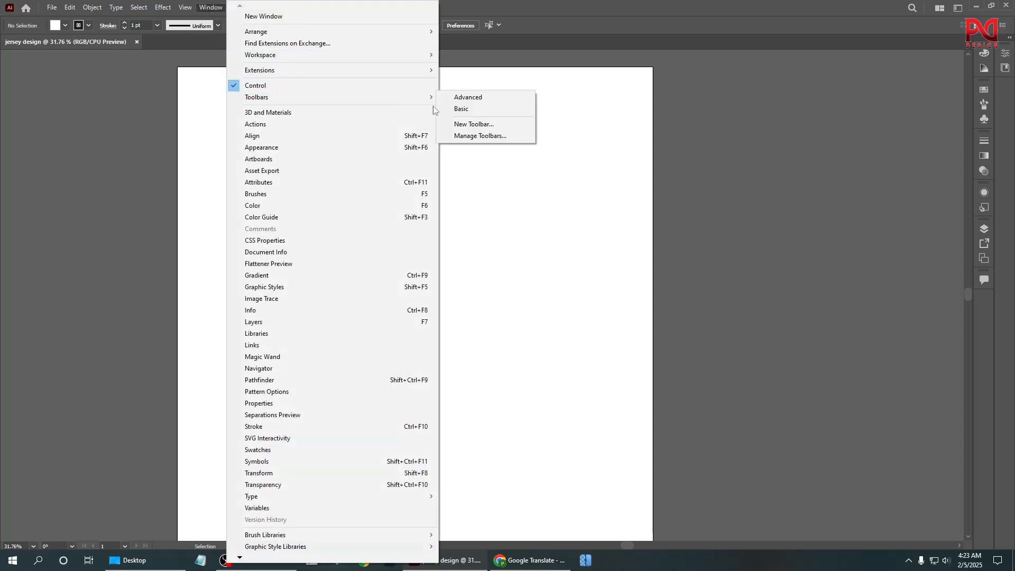
{"action": "left_click", "coordinate": [471, 96]}
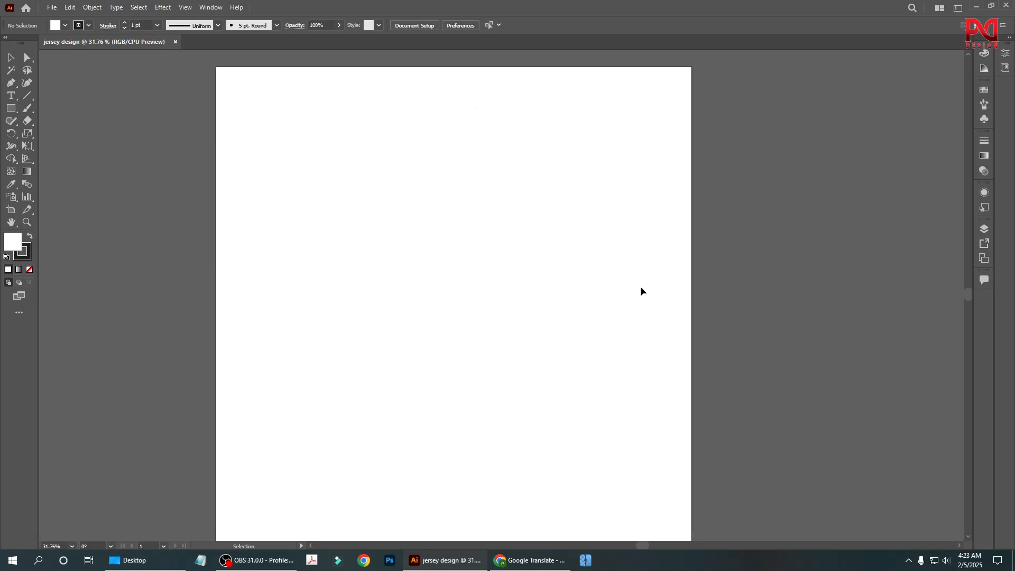
{"action": "scroll", "coordinate": [690, 283], "scroll_direction": "down", "scroll_amount": 2}
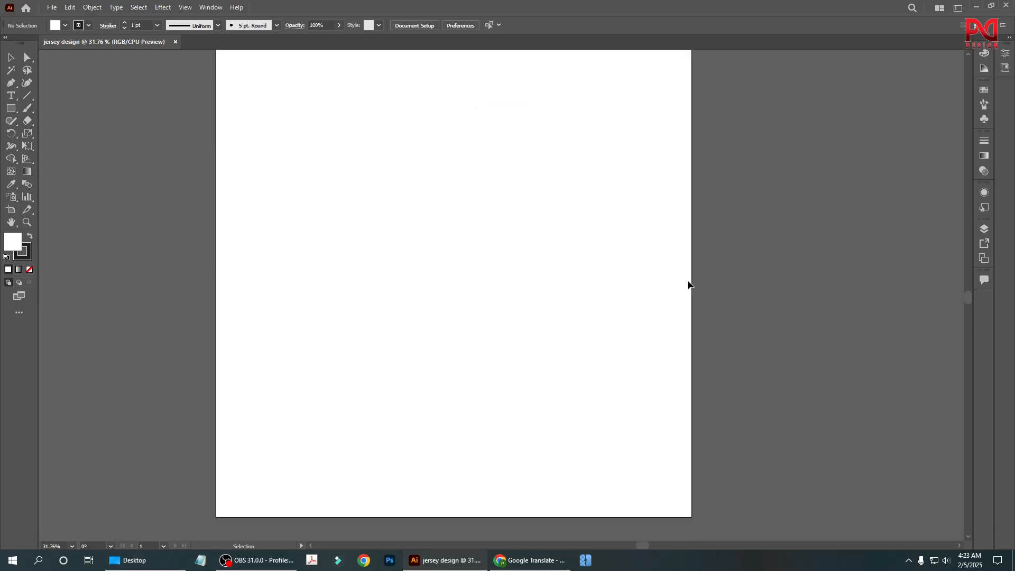
{"action": "scroll", "coordinate": [688, 285], "scroll_direction": "up", "scroll_amount": 1}
{"action": "scroll", "coordinate": [632, 296], "scroll_direction": "up", "scroll_amount": 1}
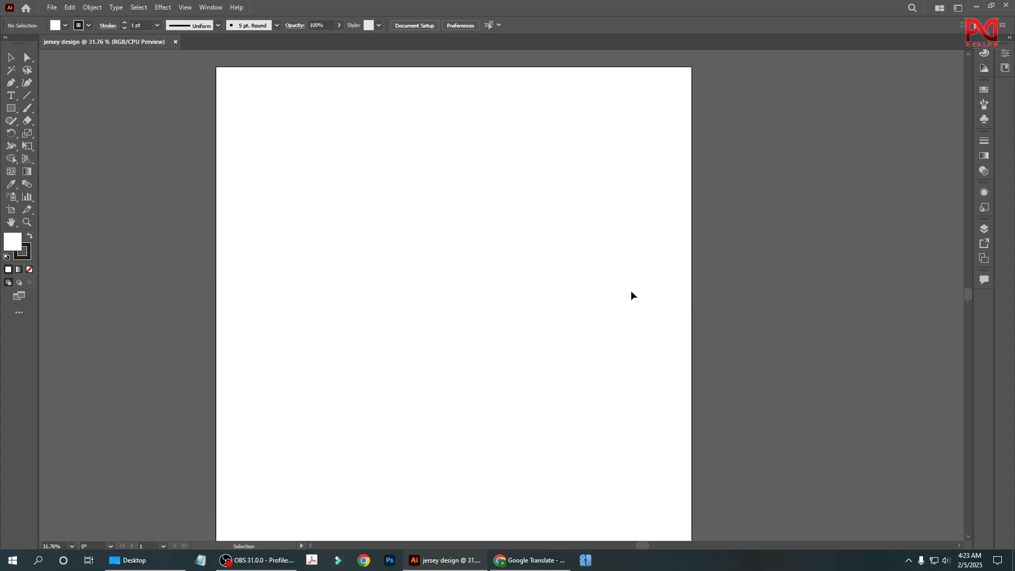
{"action": "scroll", "coordinate": [640, 289], "scroll_direction": "down", "scroll_amount": 1}
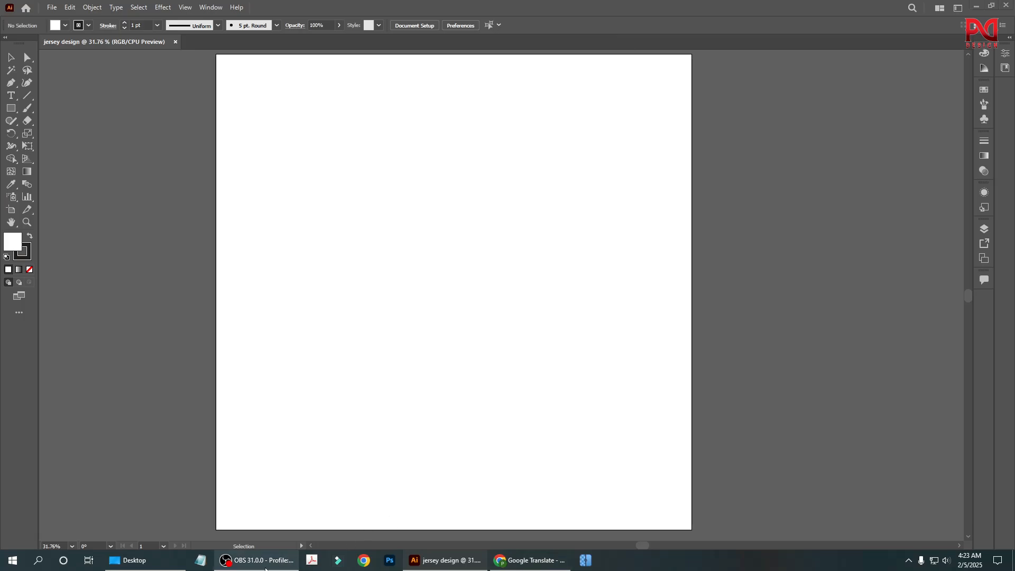
{"action": "left_click", "coordinate": [265, 568]}
{"action": "left_click", "coordinate": [931, 449]}
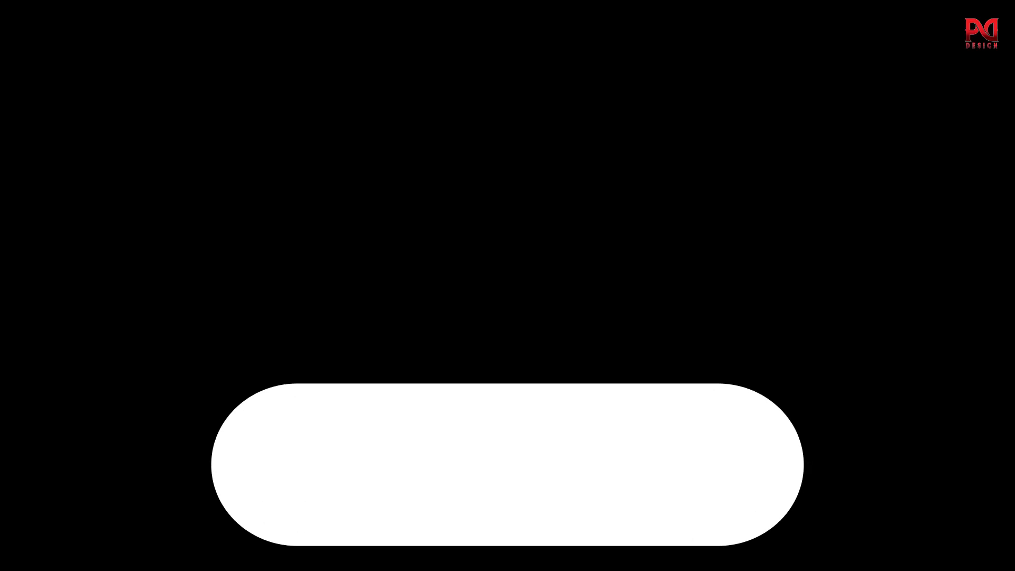